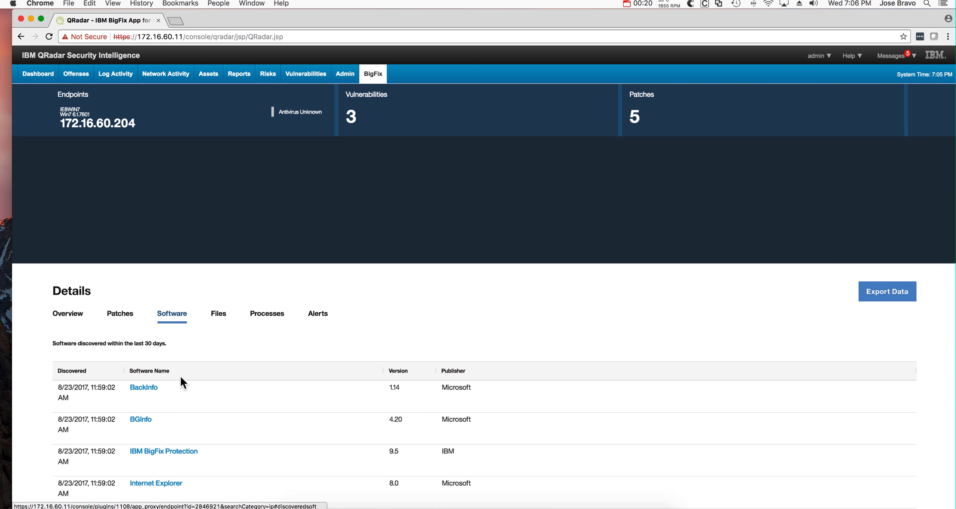
Step: Review the endpoint's discovered processes and files, and compare the file hash columns with the saved screenshot in Preview
{"action": "left_click", "coordinate": [256, 317]}
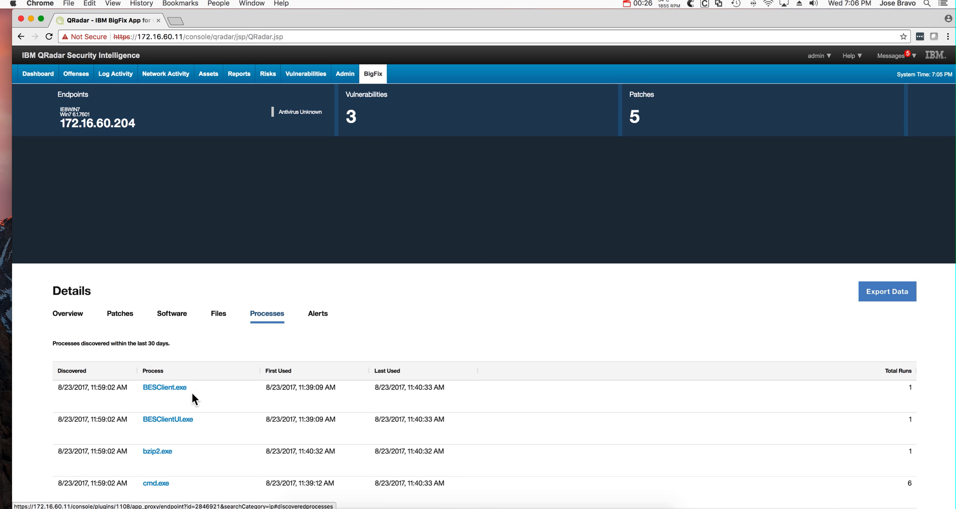
{"action": "left_click", "coordinate": [216, 317]}
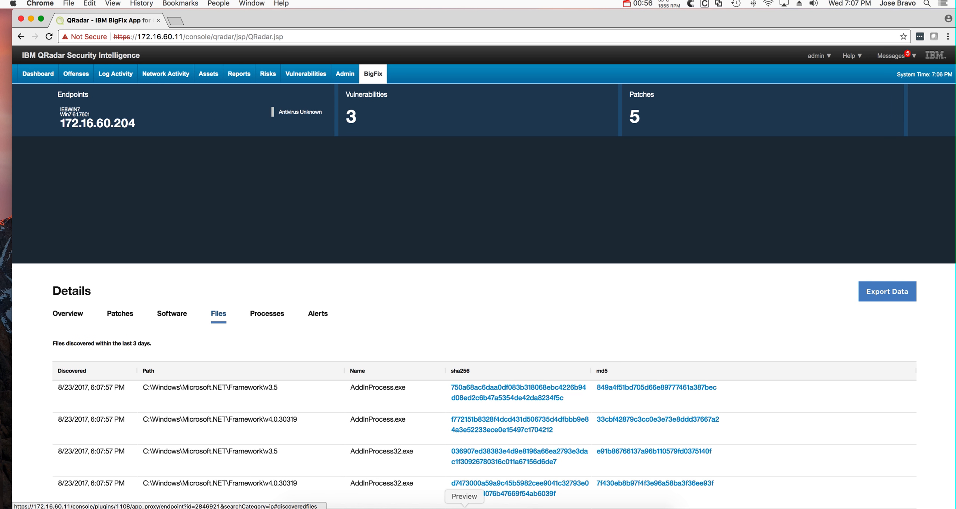
{"action": "left_click", "coordinate": [464, 508]}
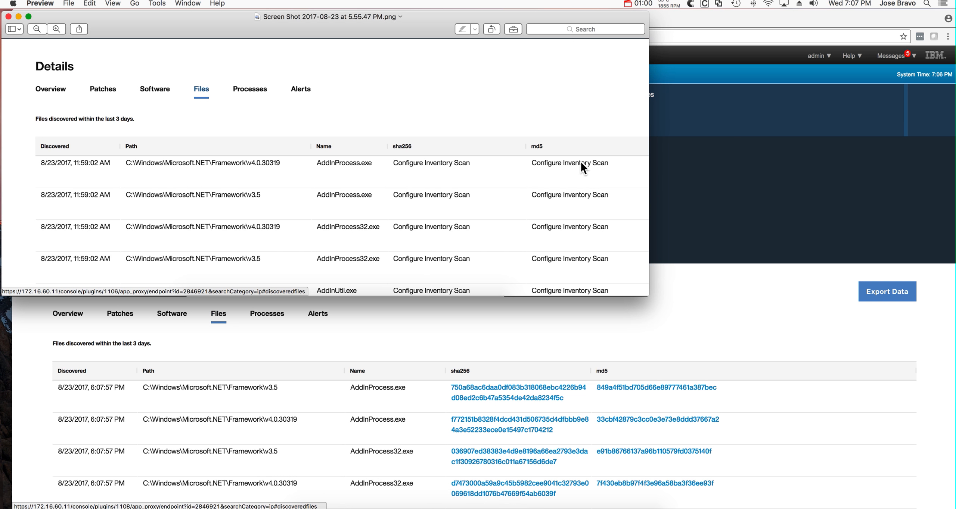
{"action": "left_click", "coordinate": [9, 17]}
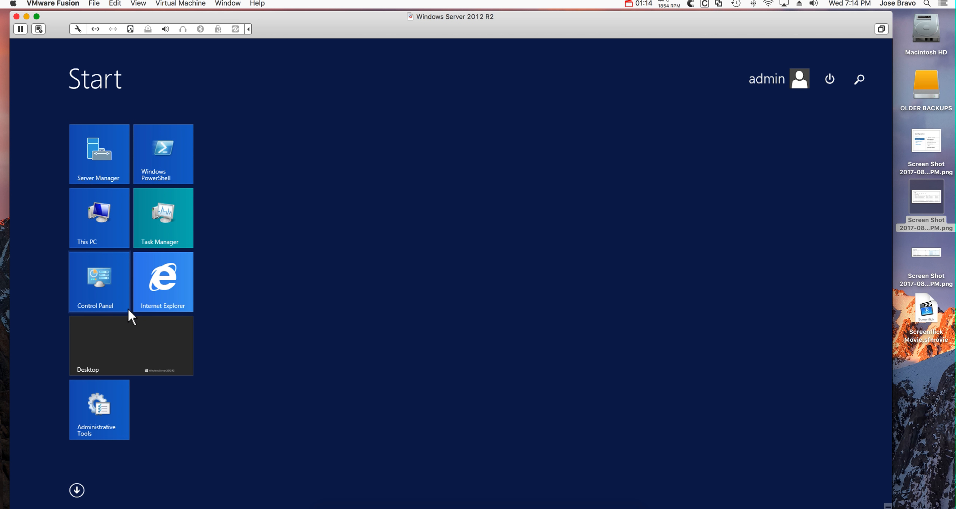
Step: On the Windows Server desktop, search the BigFix fixlets and tasks for "configure" and open Configure File Checksums Collection (MD5/SHA-256)
{"action": "left_click", "coordinate": [125, 341]}
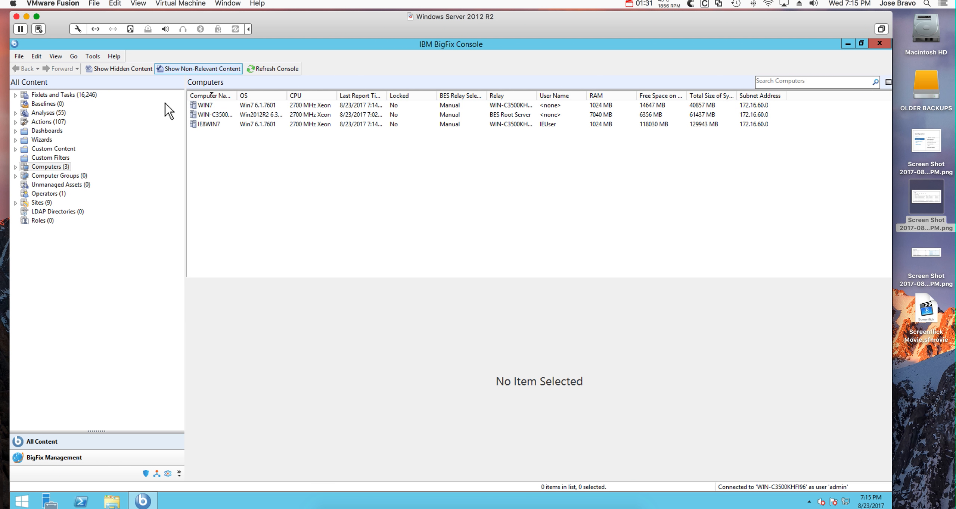
{"action": "left_click", "coordinate": [80, 98]}
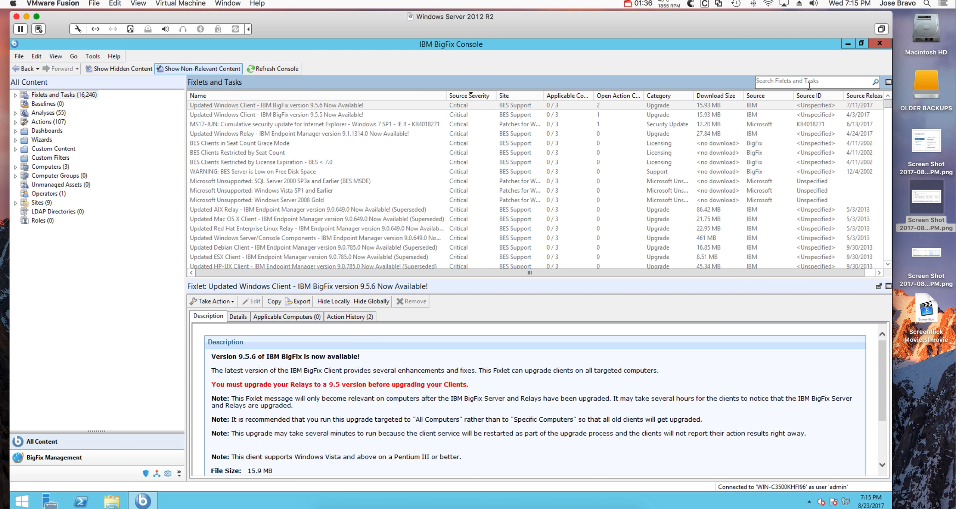
{"action": "left_click", "coordinate": [794, 80]}
{"action": "type", "text": "co"}
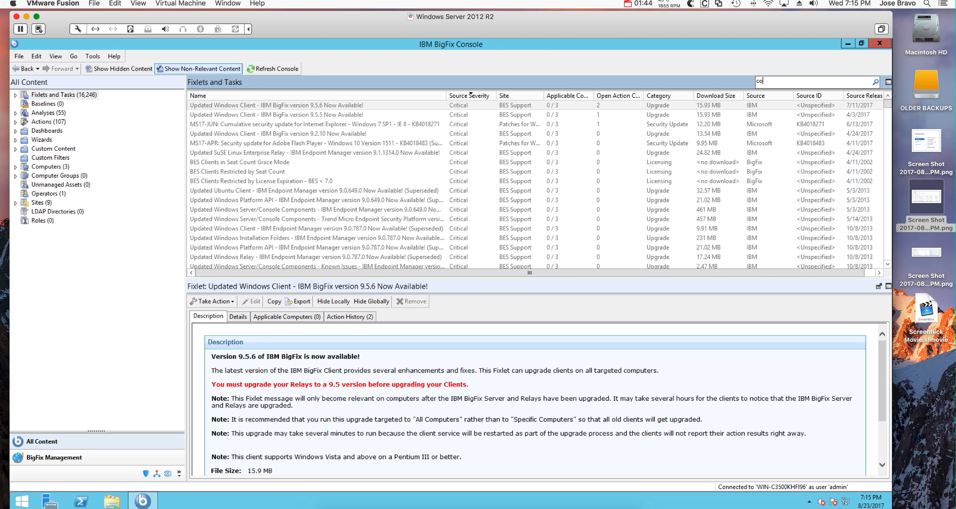
{"action": "type", "text": "nfigure"}
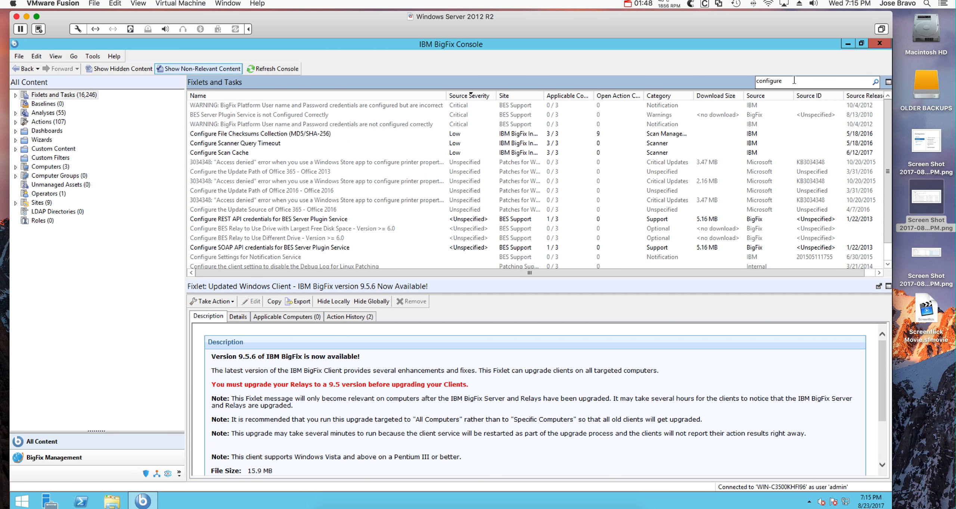
{"action": "left_click", "coordinate": [291, 135]}
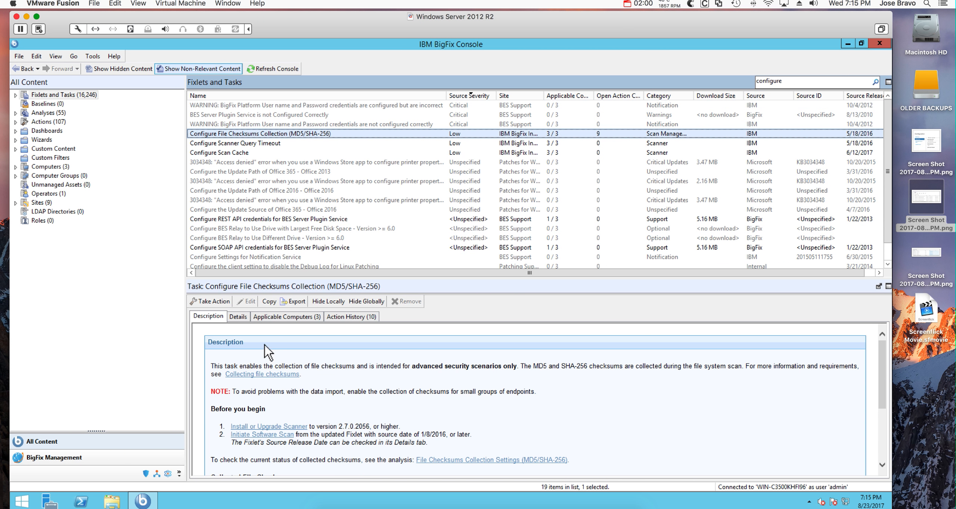
Step: Enable collection of both the MD5 checksum and the SHA-256 checksum in the task description
{"action": "scroll", "coordinate": [279, 355], "scroll_direction": "down", "scroll_amount": 5}
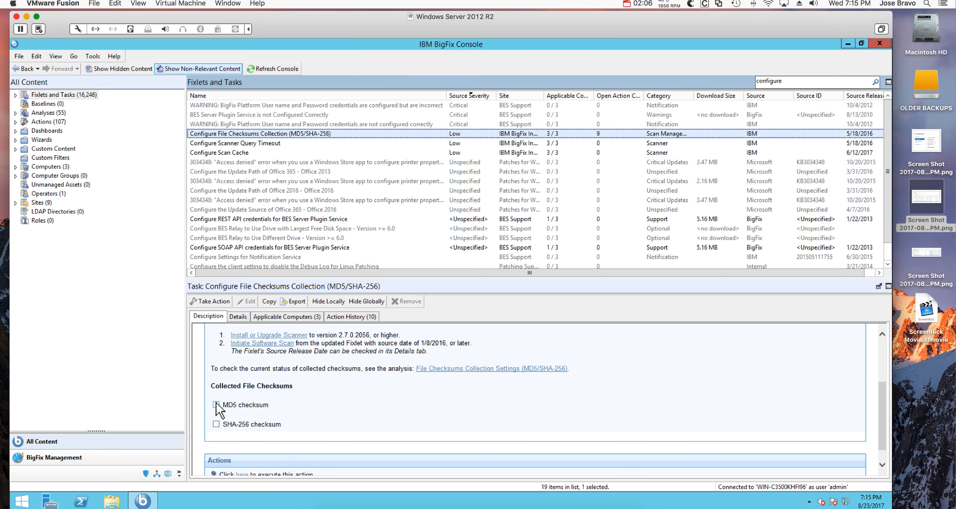
{"action": "left_click", "coordinate": [216, 404]}
{"action": "left_click", "coordinate": [216, 424]}
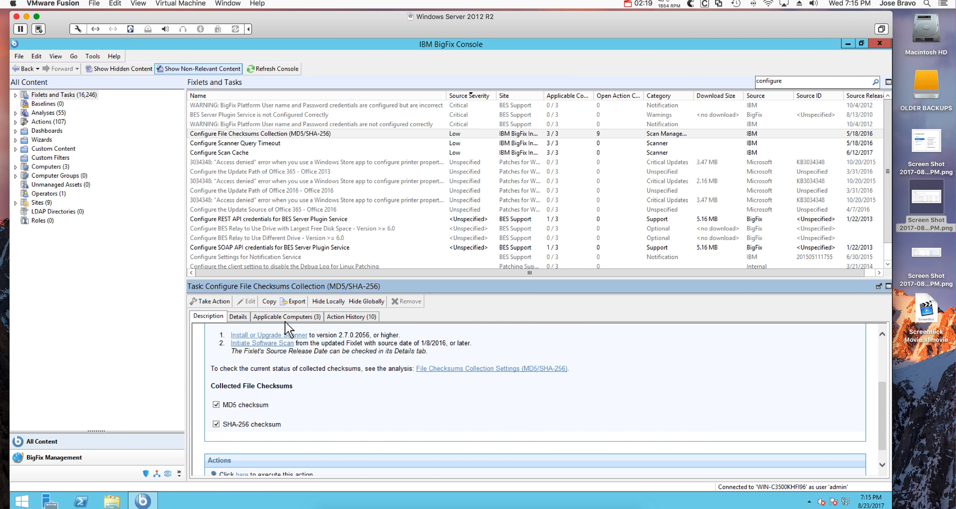
Step: Deploy the checksum collection task to the WIN7 and WIN-C3500 server computers
{"action": "left_click", "coordinate": [213, 301]}
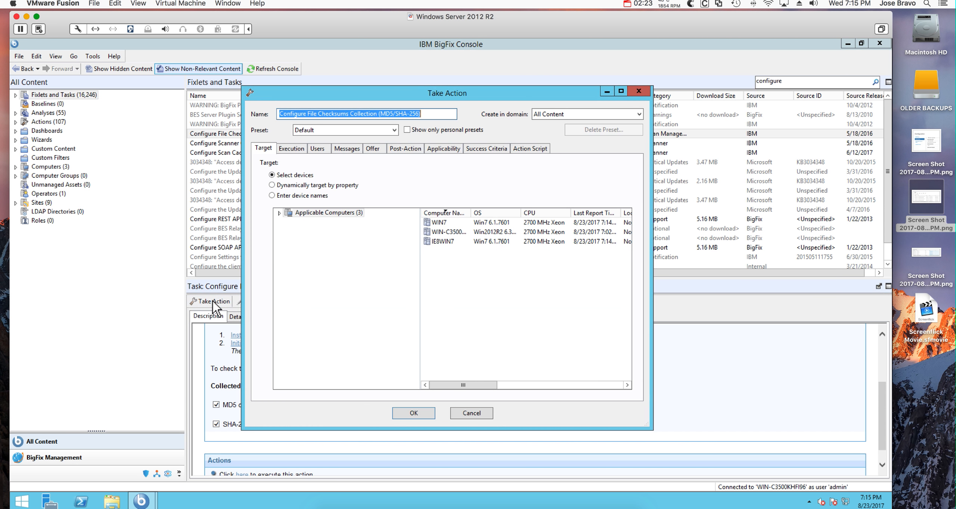
{"action": "left_click", "coordinate": [446, 236]}
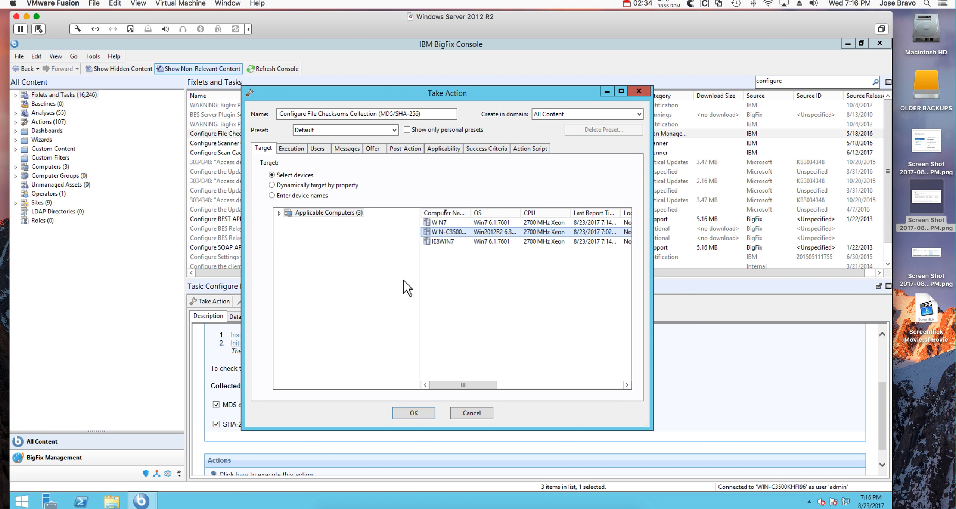
{"action": "left_click", "coordinate": [439, 241], "text": "ctrl"}
{"action": "left_click", "coordinate": [440, 222], "text": "shift"}
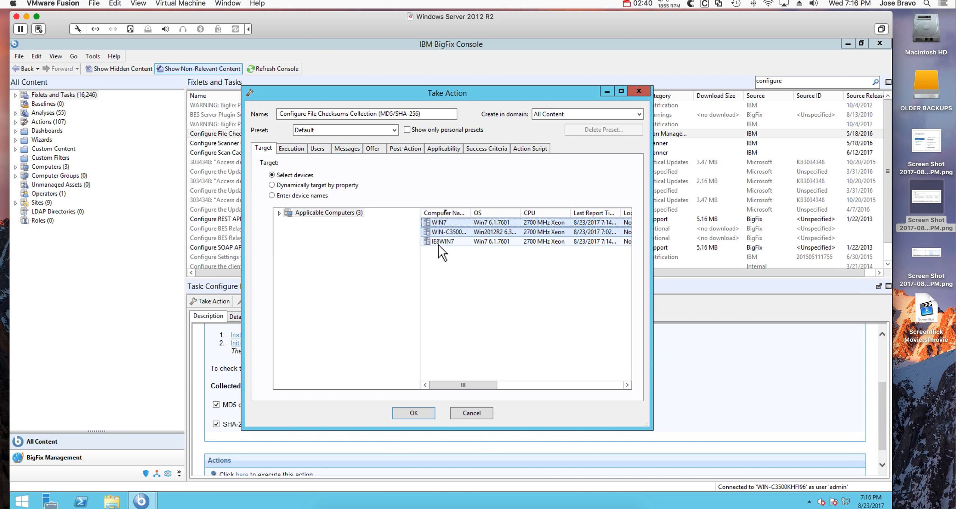
{"action": "left_click", "coordinate": [426, 414]}
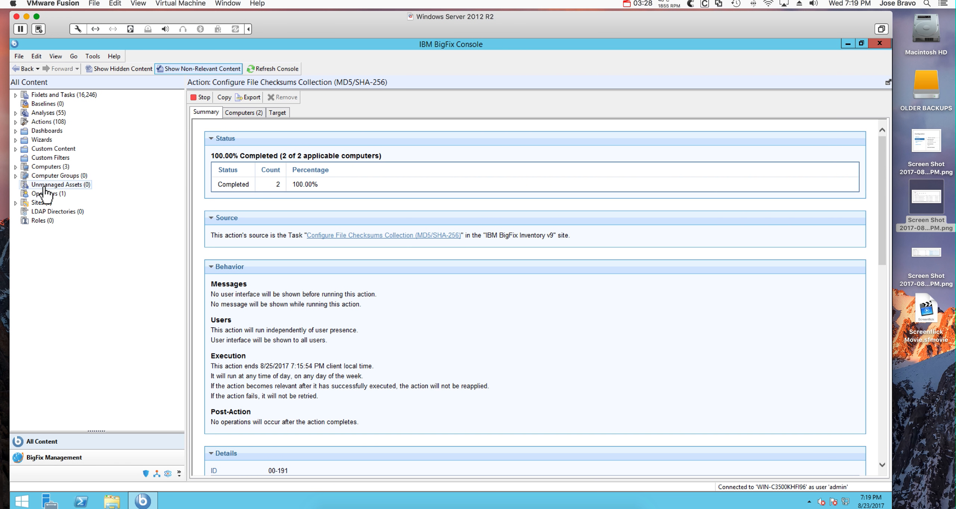
Step: In the IBM BigFix Inventory v9 external site, filter the fixlets and tasks by "initiate" and open Initiate Software Scan
{"action": "double_click", "coordinate": [33, 203]}
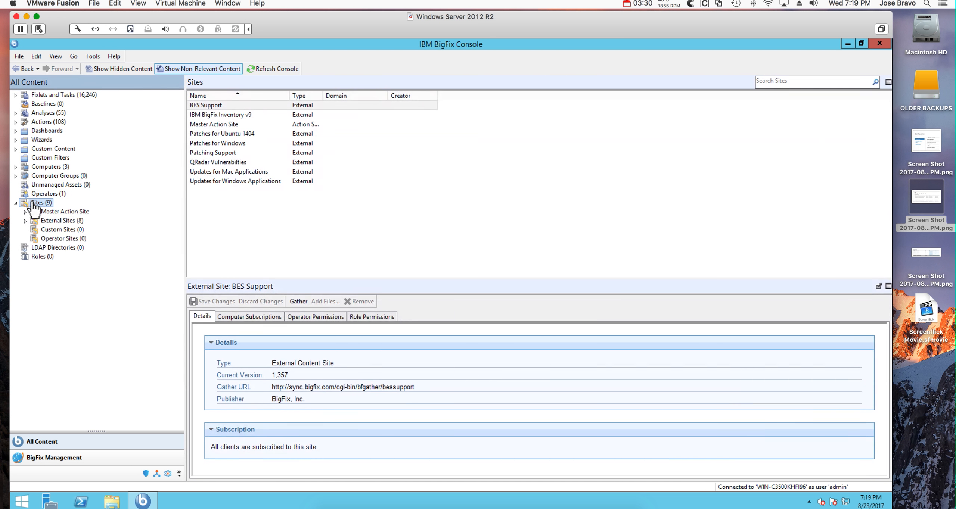
{"action": "double_click", "coordinate": [46, 221]}
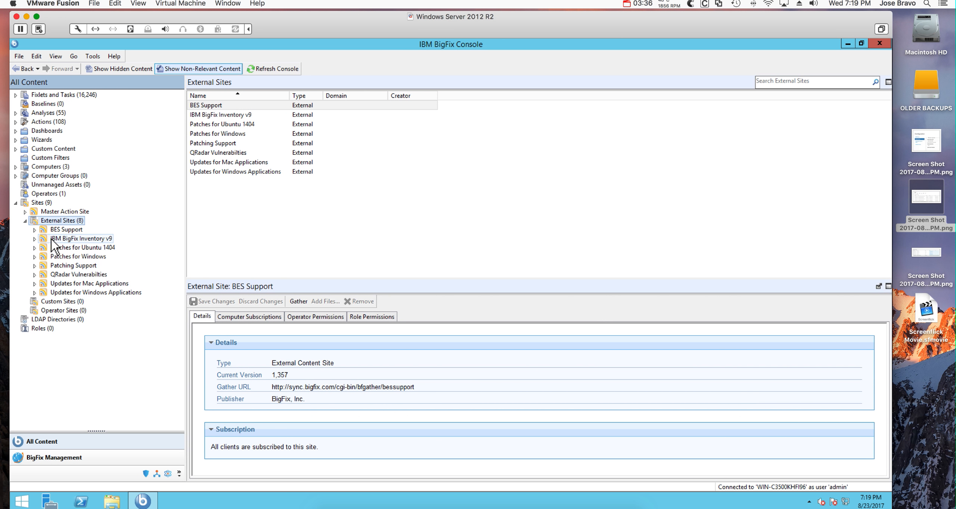
{"action": "double_click", "coordinate": [53, 241]}
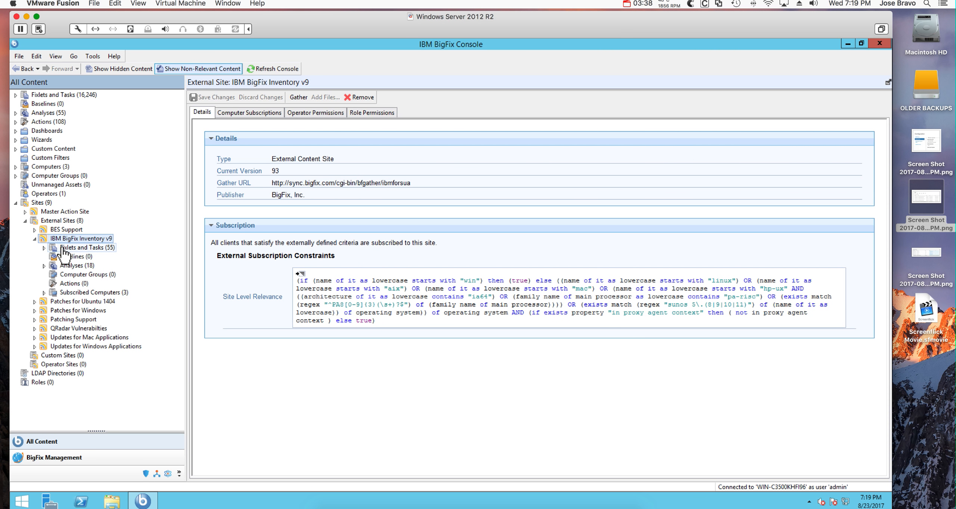
{"action": "left_click", "coordinate": [65, 248]}
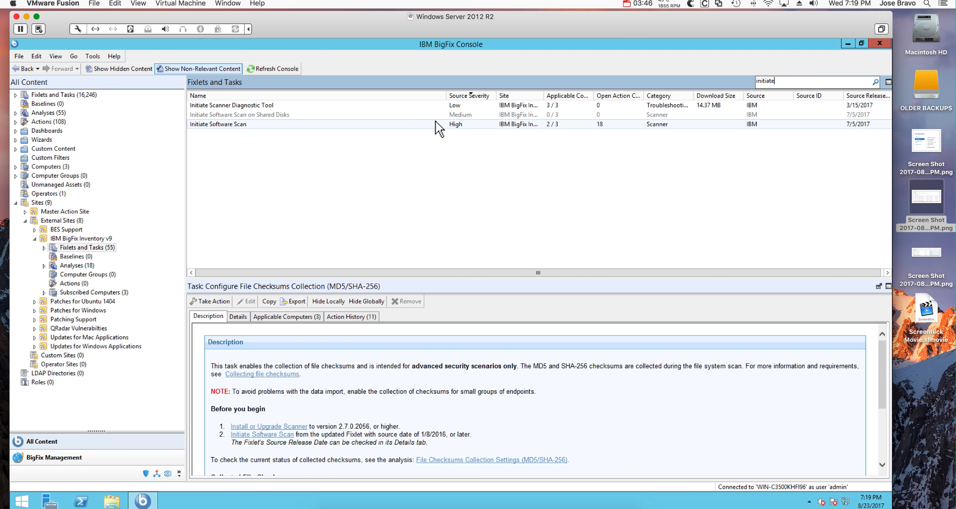
{"action": "left_click", "coordinate": [372, 124]}
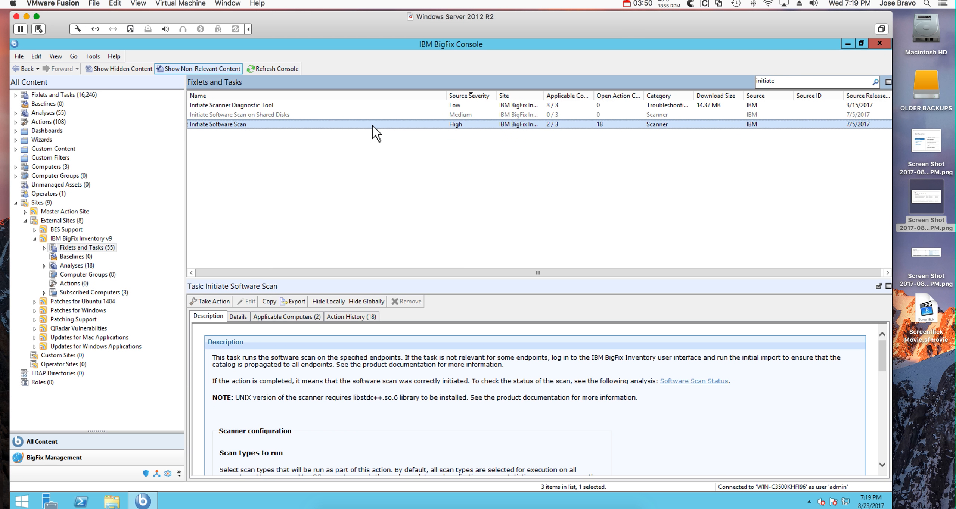
Step: Deploy the Initiate Software Scan task to WIN7 and IE8WIN7, and refresh the console to update its status
{"action": "left_click", "coordinate": [221, 301]}
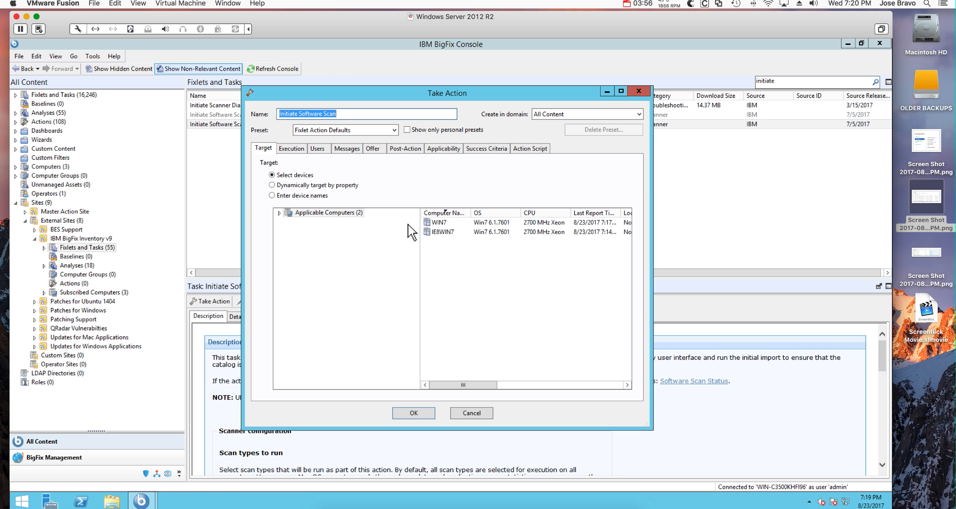
{"action": "left_click", "coordinate": [440, 222]}
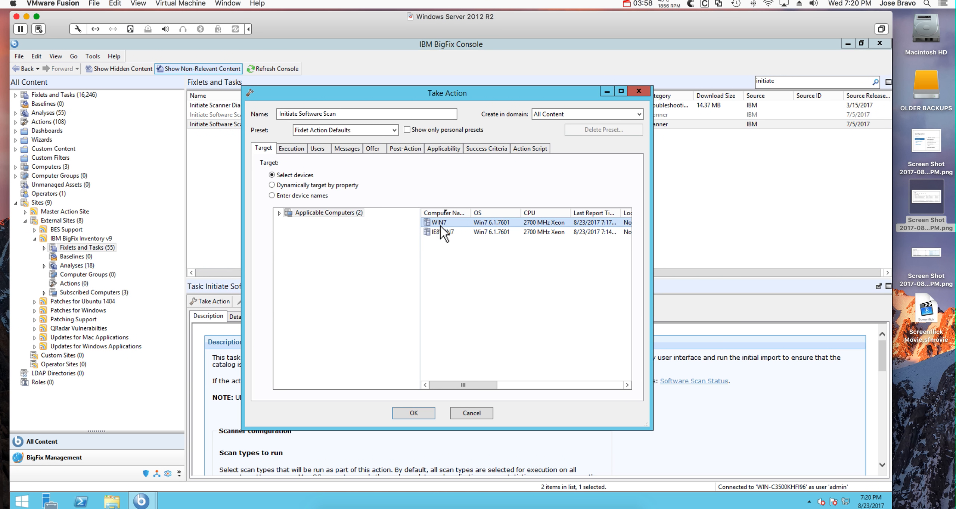
{"action": "left_click", "coordinate": [440, 232], "text": "shift"}
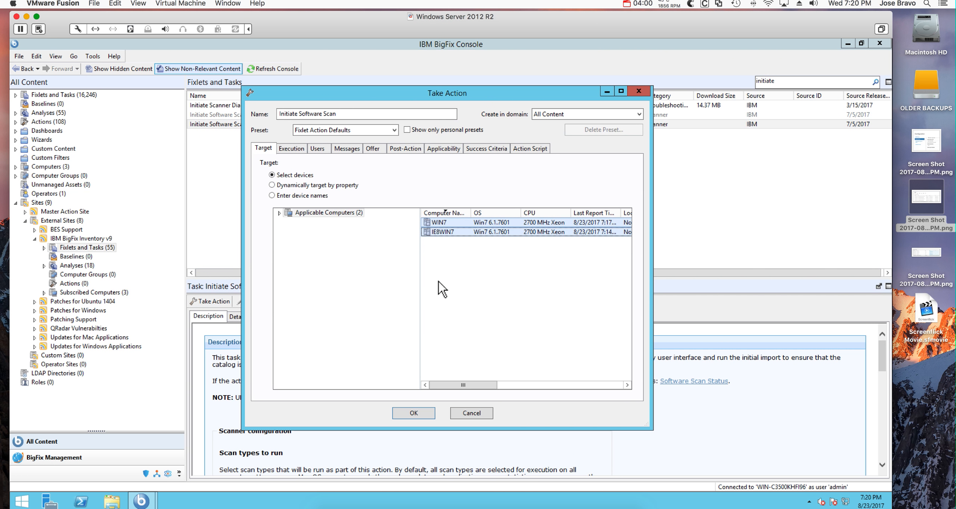
{"action": "left_click", "coordinate": [417, 411]}
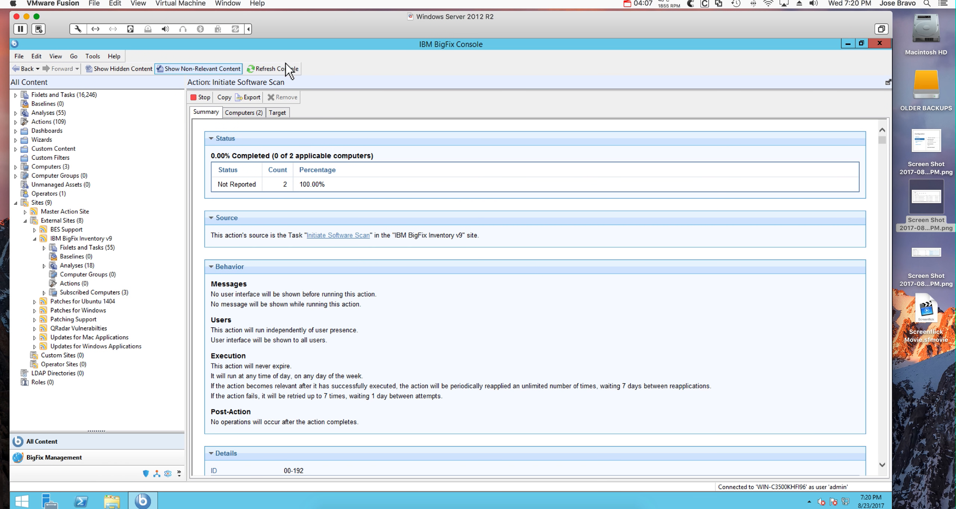
{"action": "left_click", "coordinate": [287, 67]}
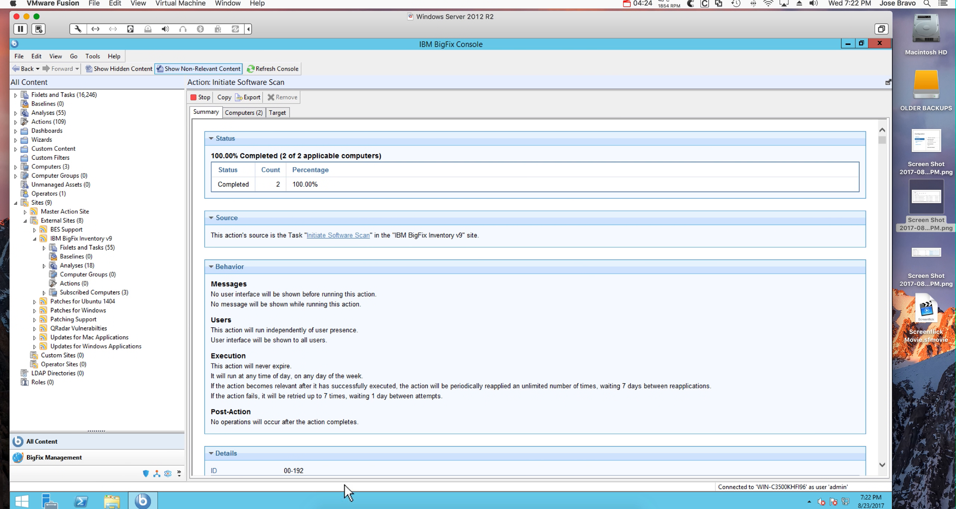
Step: Switch to Firefox and open IBM BigFix Inventory at 172.16.60.180:9081/sam
{"action": "left_click", "coordinate": [351, 507]}
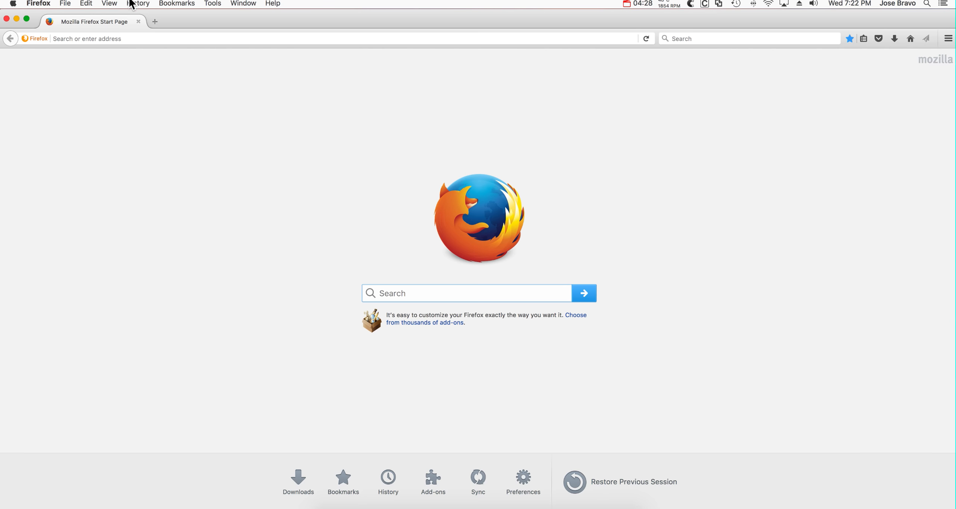
{"action": "left_click", "coordinate": [128, 38]}
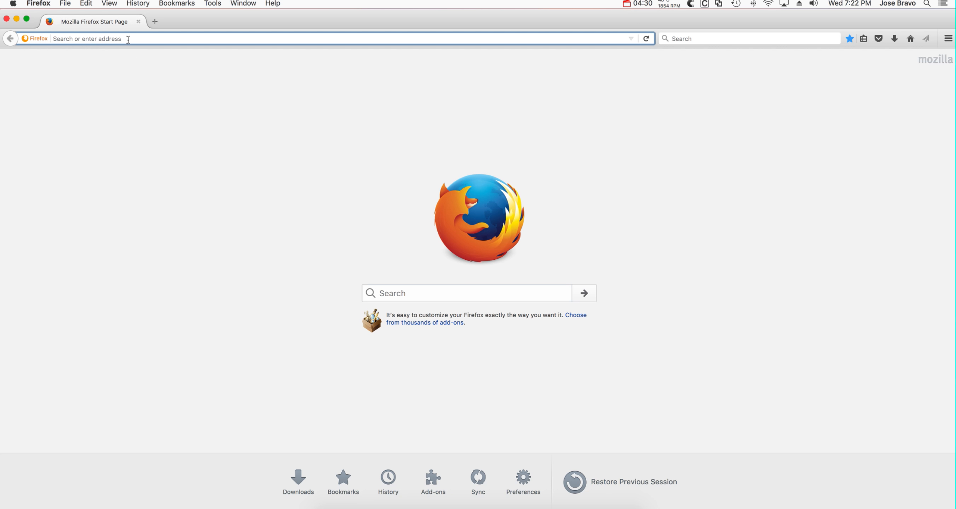
{"action": "type", "text": "172.16.60.180:9081/sam"}
{"action": "key", "text": "Return"}
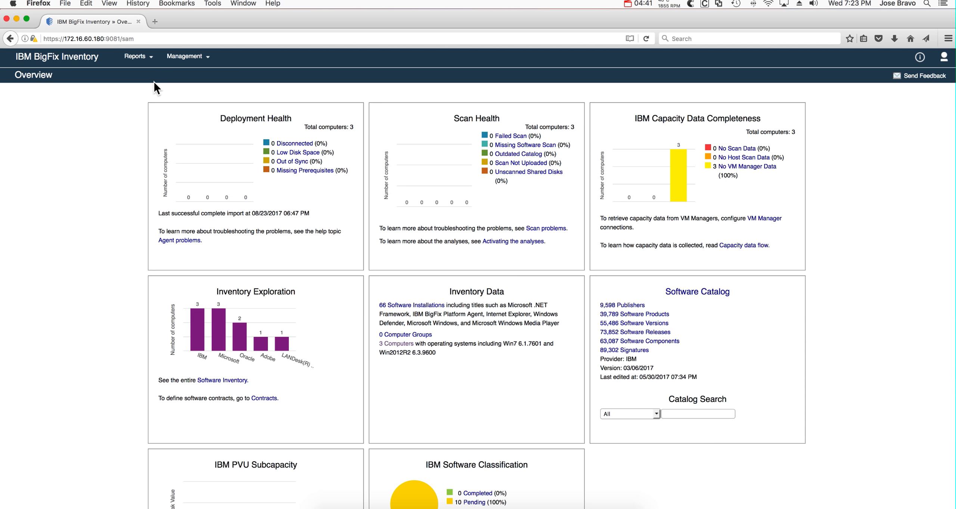
Step: Run an immediate data import from the Data Imports management page and reload the page to check its status
{"action": "left_click", "coordinate": [174, 57]}
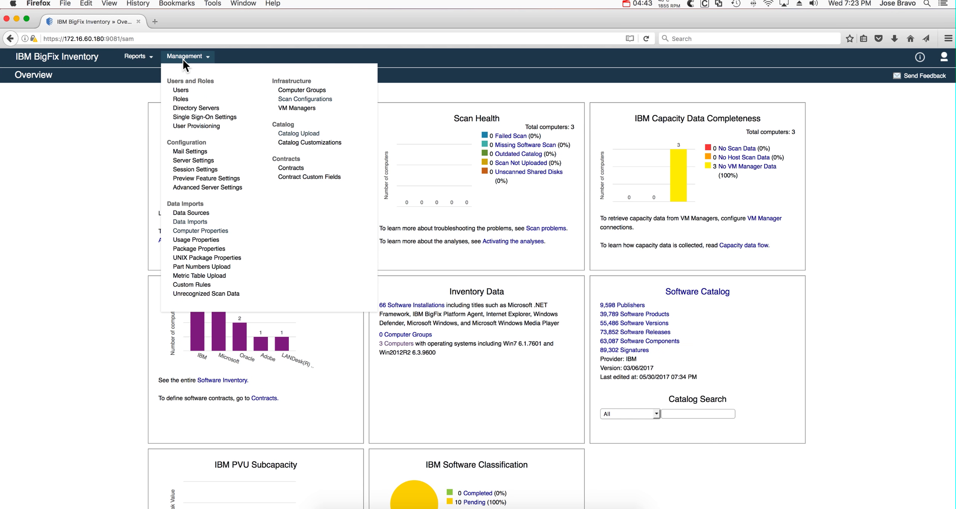
{"action": "left_click", "coordinate": [182, 223]}
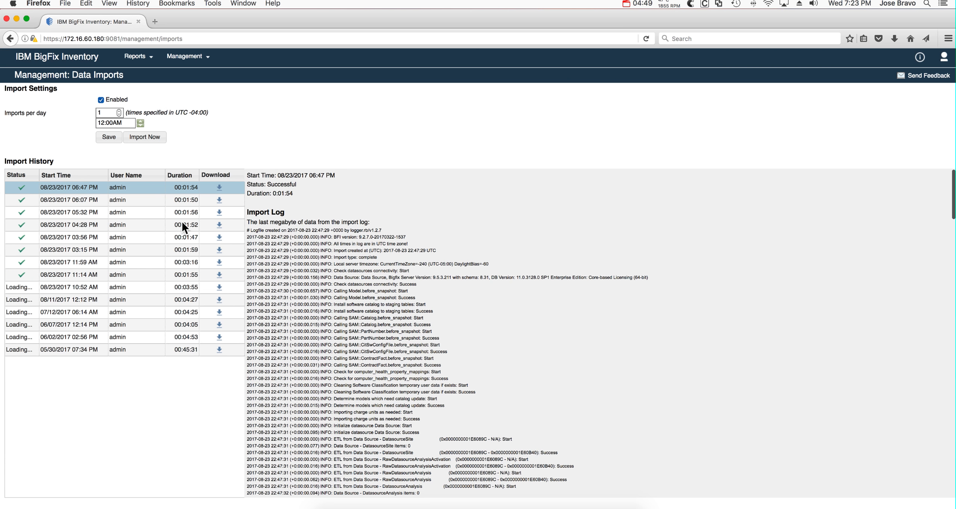
{"action": "left_click", "coordinate": [145, 137]}
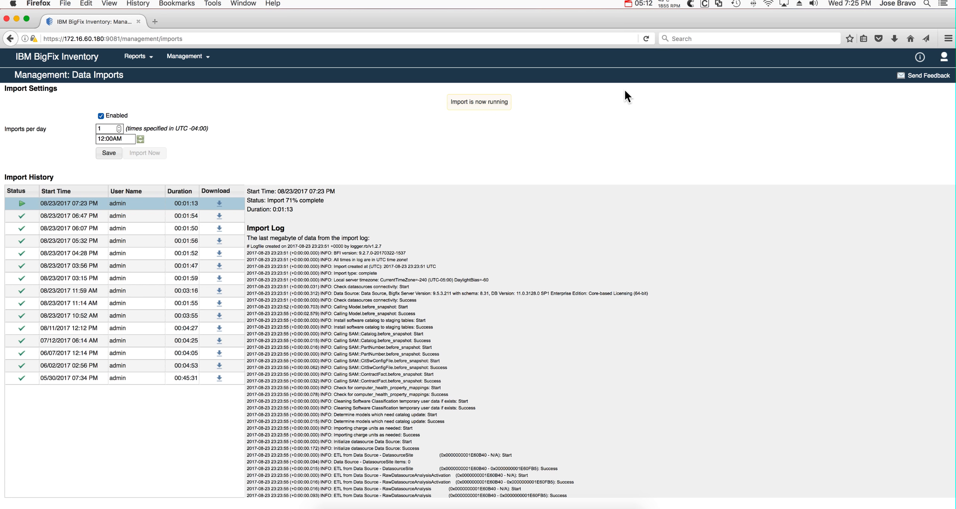
{"action": "left_click", "coordinate": [644, 37]}
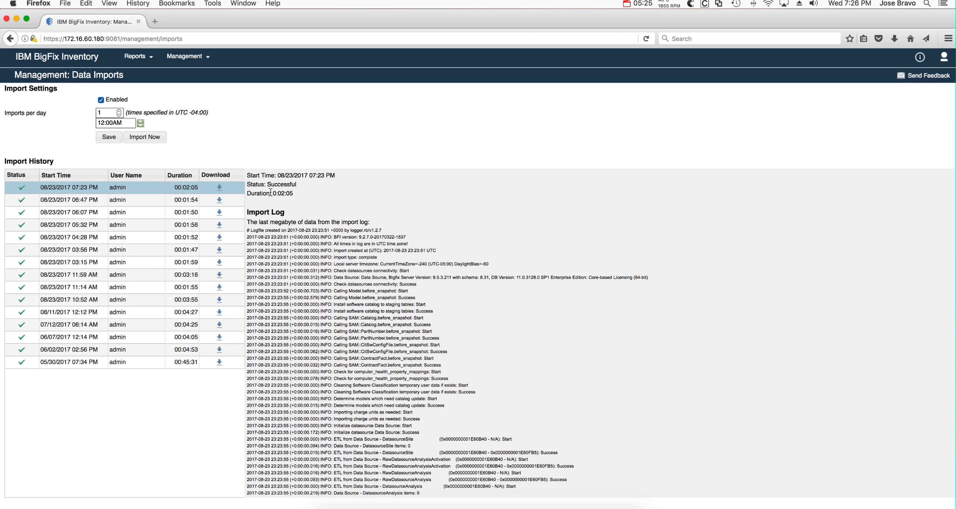
Step: Switch to QRadar in Chrome and open Extensions Management from the administration settings
{"action": "key", "text": "super+Tab"}
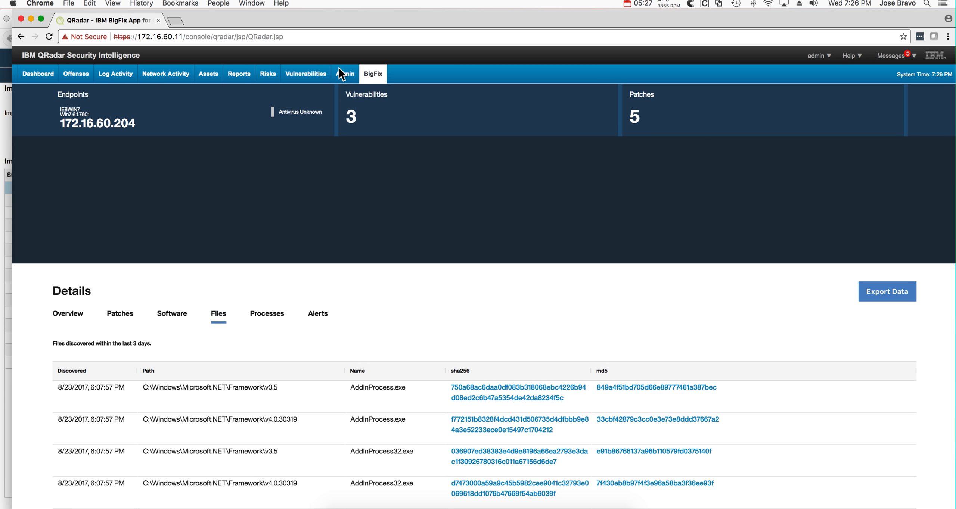
{"action": "left_click", "coordinate": [347, 73]}
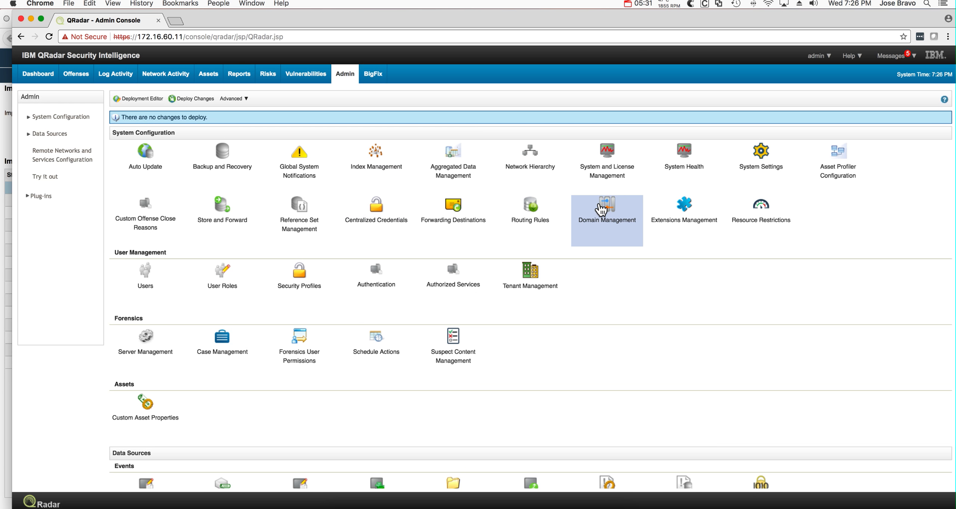
{"action": "left_click", "coordinate": [686, 215]}
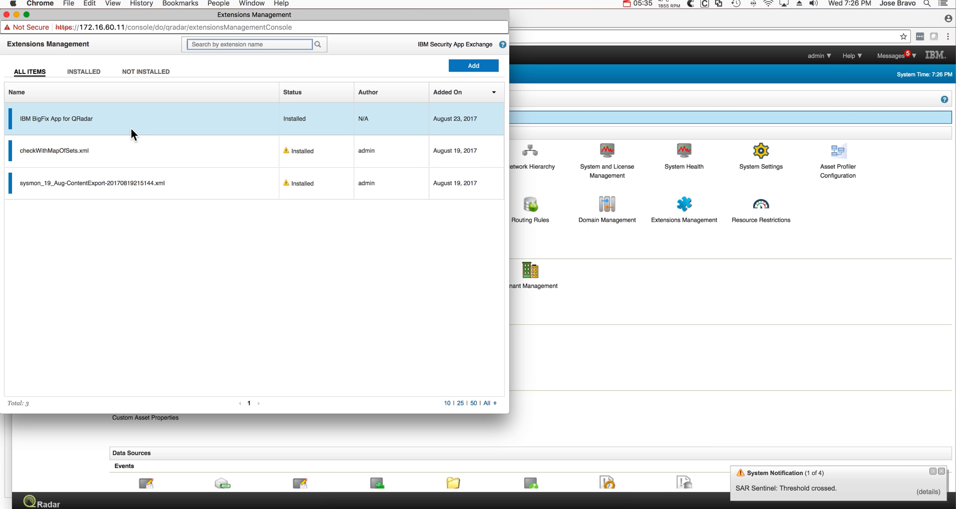
Step: Uninstall the IBM BigFix App for QRadar extension and reload the QRadar console
{"action": "left_click", "coordinate": [121, 118]}
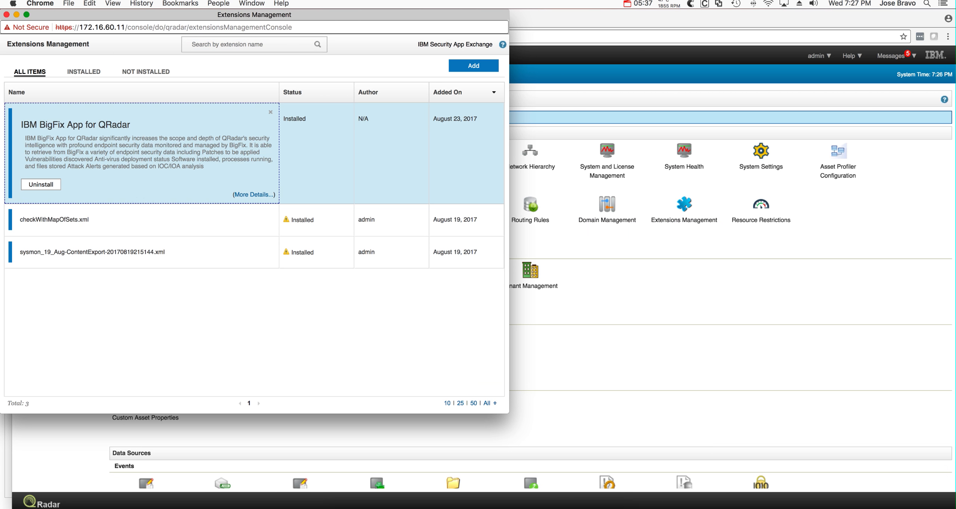
{"action": "left_click", "coordinate": [35, 184]}
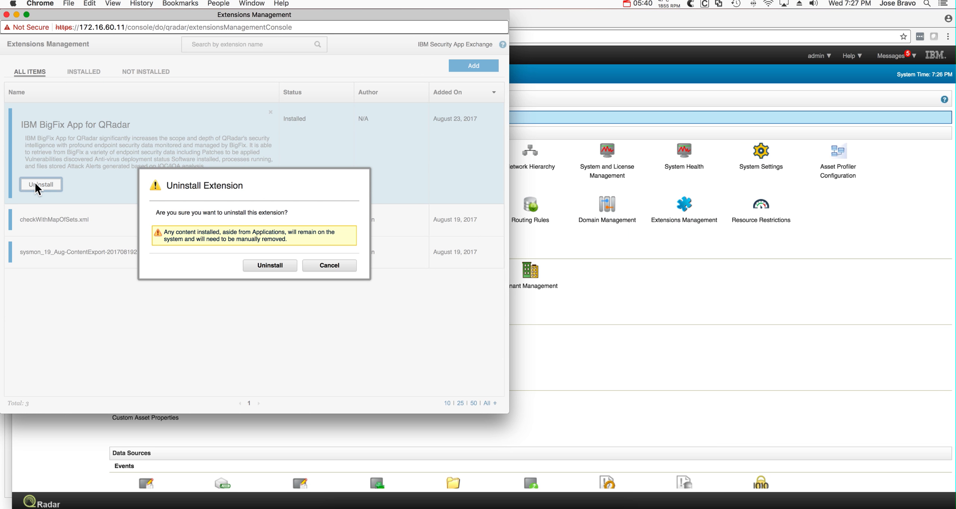
{"action": "left_click", "coordinate": [275, 266]}
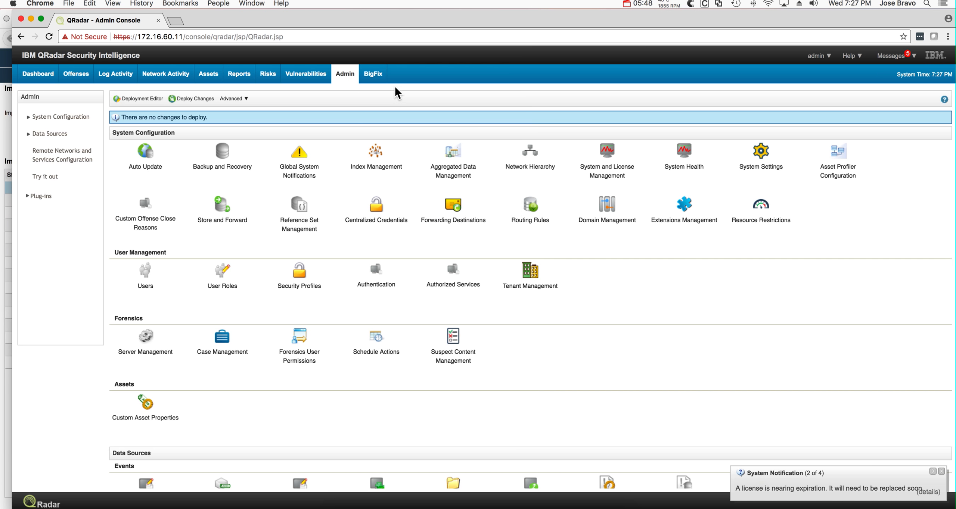
{"action": "left_click", "coordinate": [48, 36]}
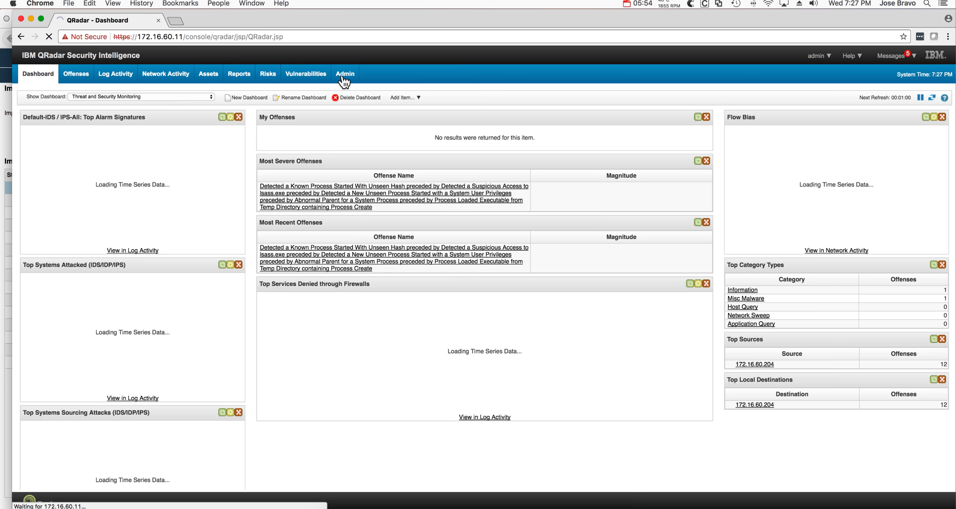
Step: Reopen Extensions Management, add BigFixApp_1.5-20170809132047.zip from Downloads with immediate installation, and close the window after completing the install
{"action": "left_click", "coordinate": [344, 74]}
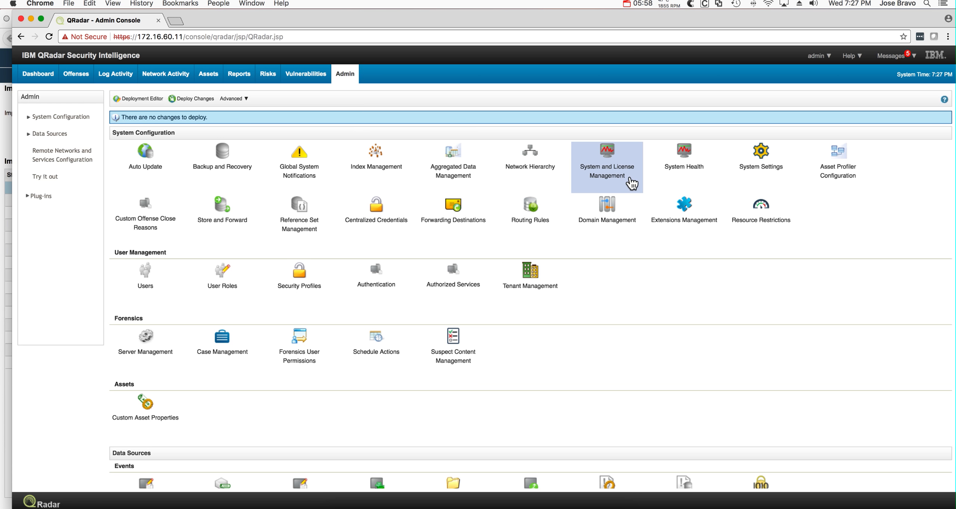
{"action": "left_click", "coordinate": [686, 206]}
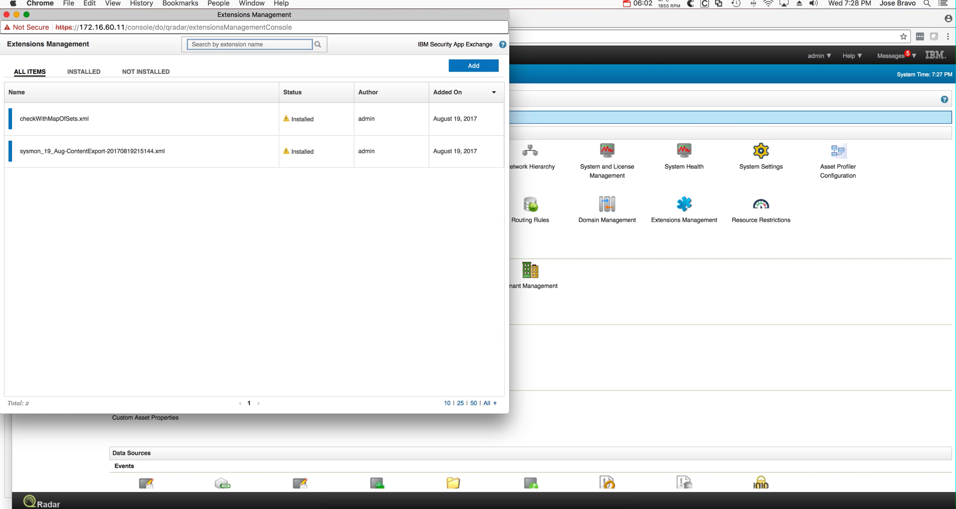
{"action": "left_click", "coordinate": [459, 67]}
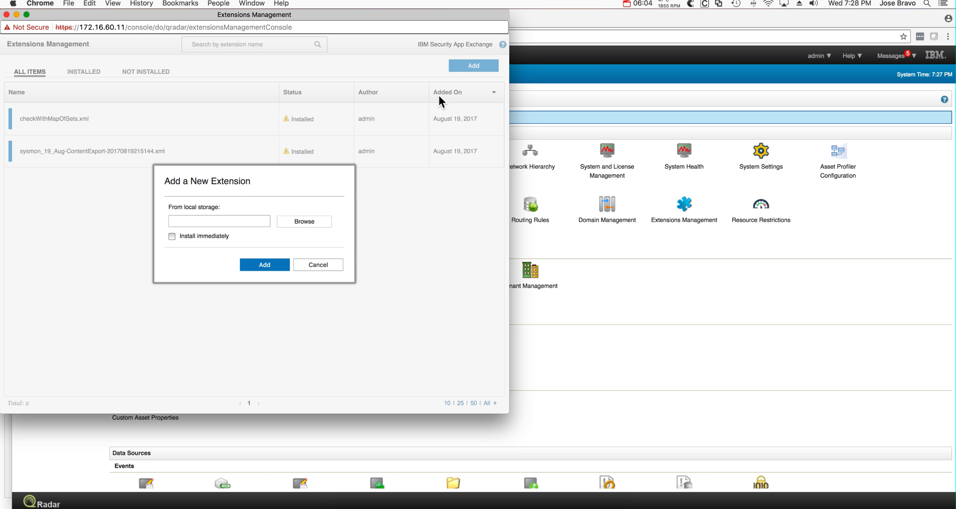
{"action": "left_click", "coordinate": [315, 221]}
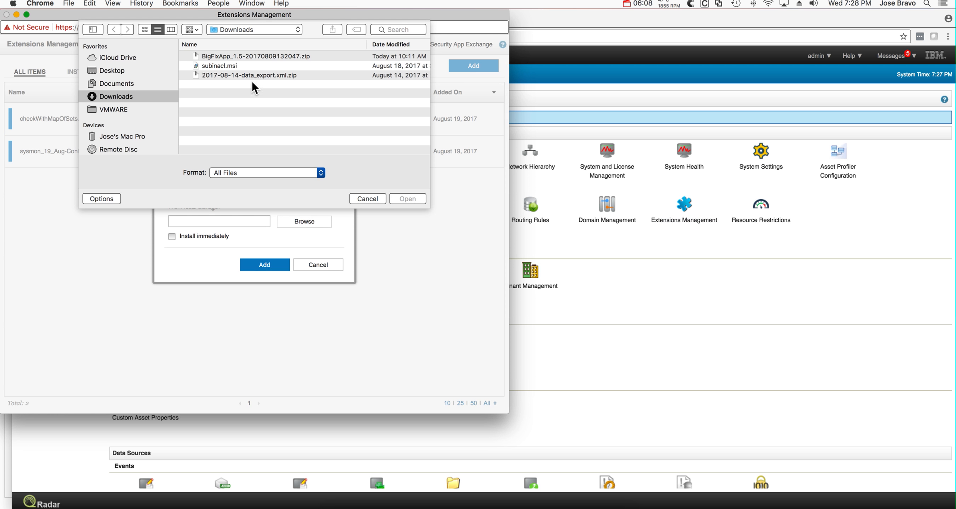
{"action": "double_click", "coordinate": [248, 57]}
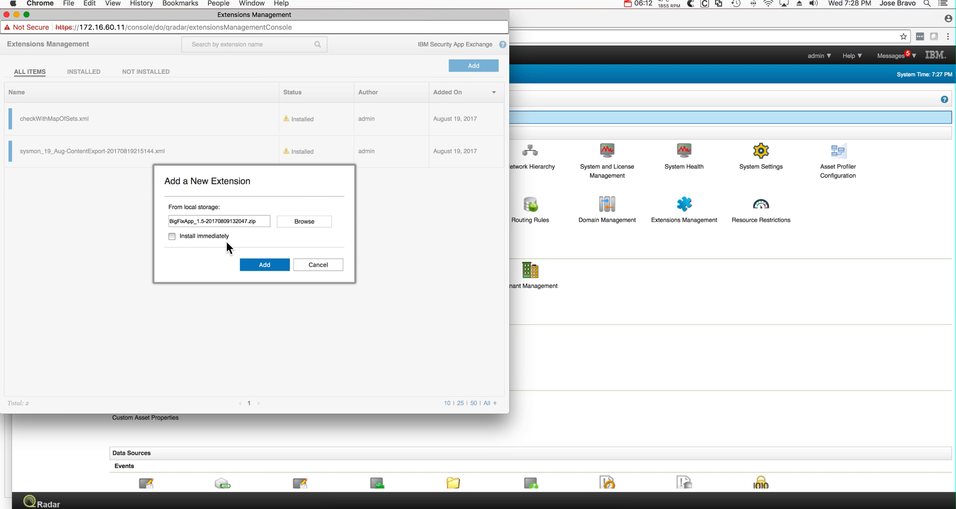
{"action": "left_click", "coordinate": [210, 236]}
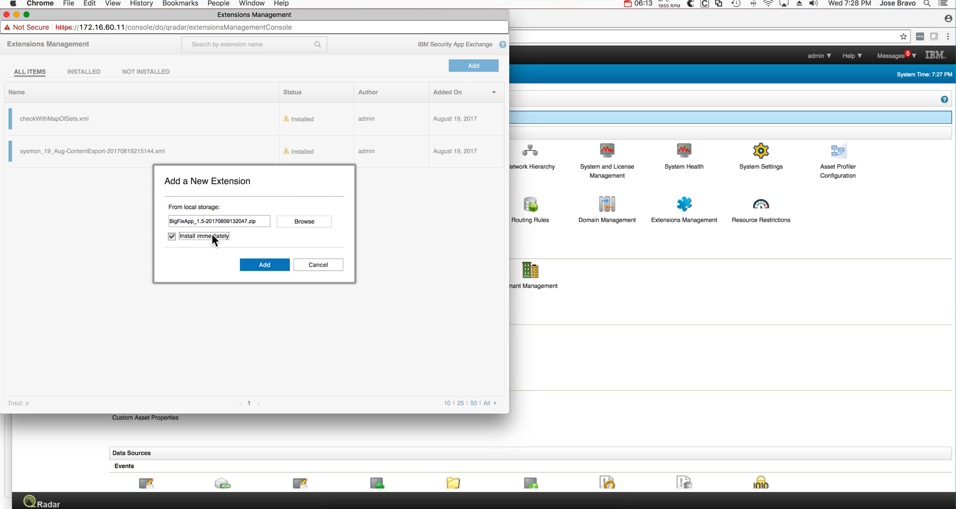
{"action": "left_click", "coordinate": [259, 266]}
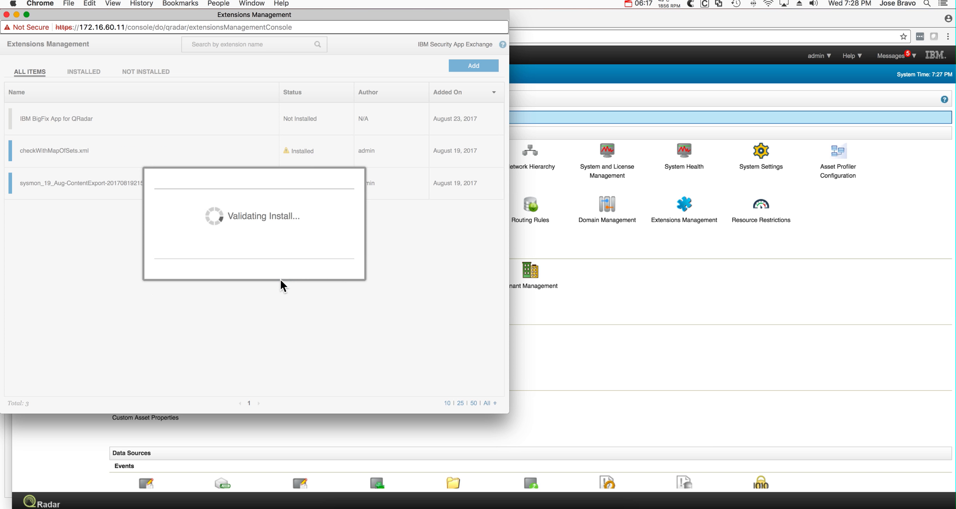
{"action": "left_click", "coordinate": [349, 373]}
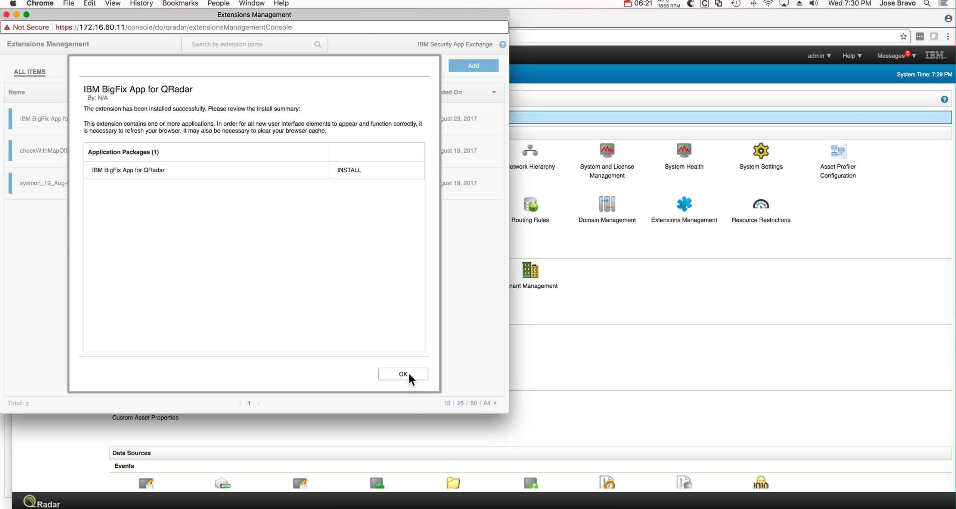
{"action": "left_click", "coordinate": [409, 374]}
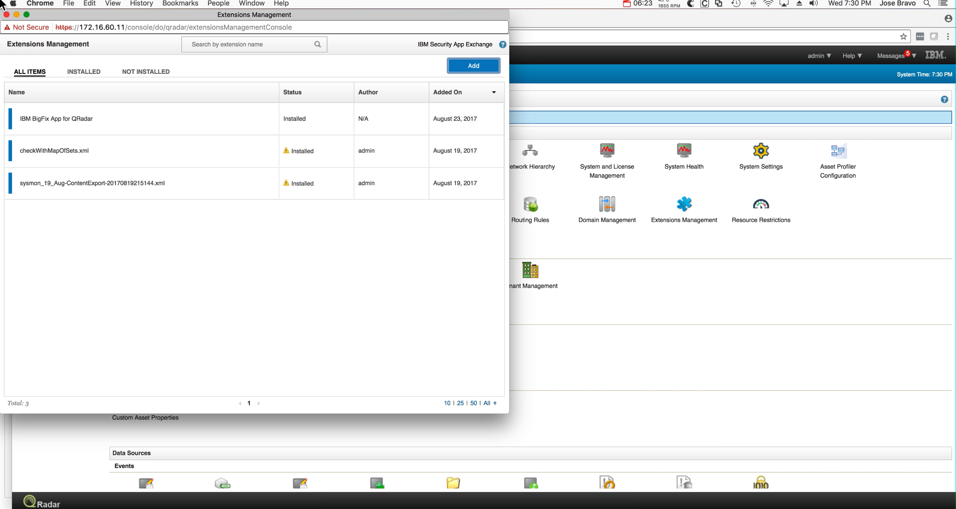
{"action": "left_click", "coordinate": [6, 15]}
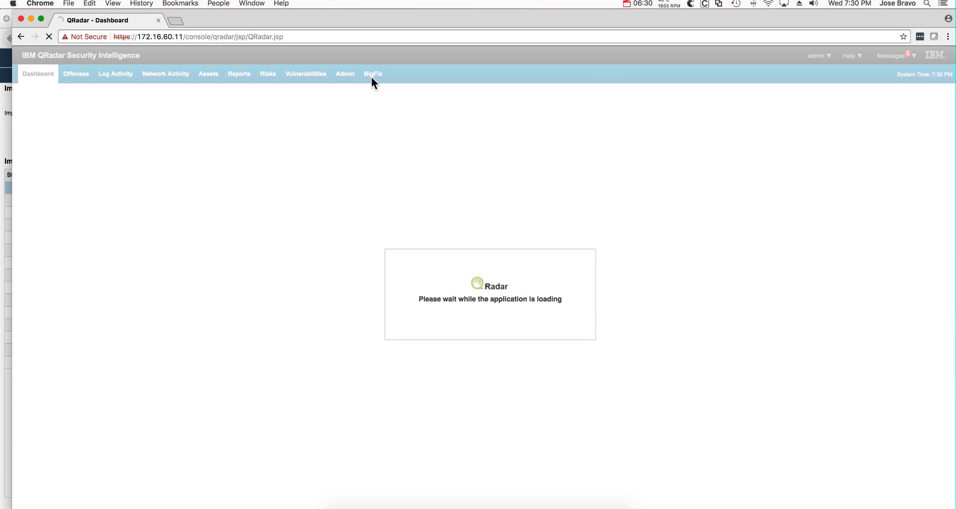
Step: Open the IBM BigFix App for QRadar configuration from the plug-ins section of the administration settings
{"action": "left_click", "coordinate": [345, 77]}
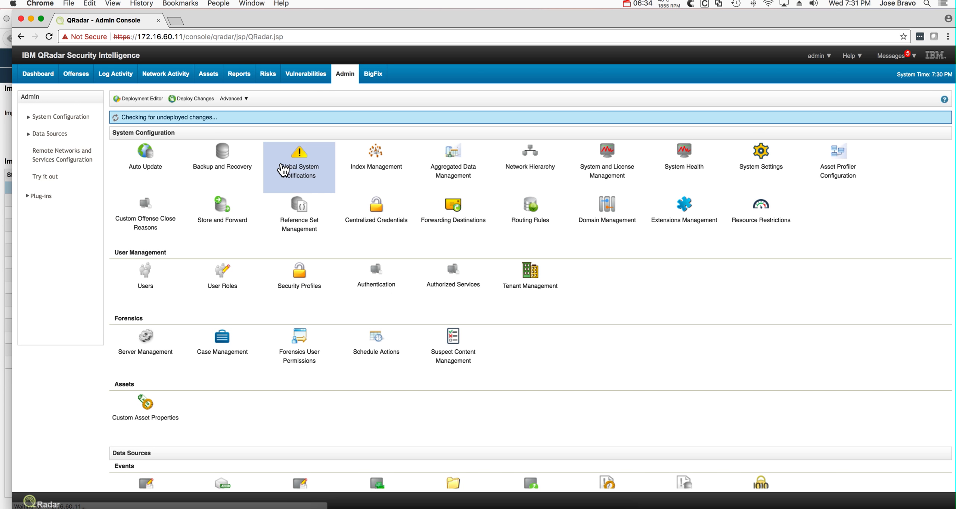
{"action": "scroll", "coordinate": [246, 239], "scroll_direction": "down", "scroll_amount": 15}
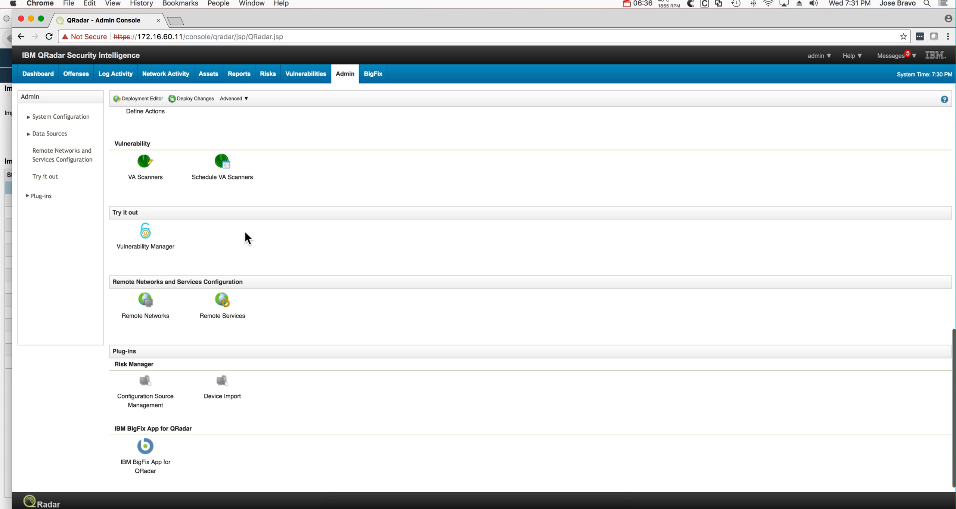
{"action": "left_click", "coordinate": [143, 457]}
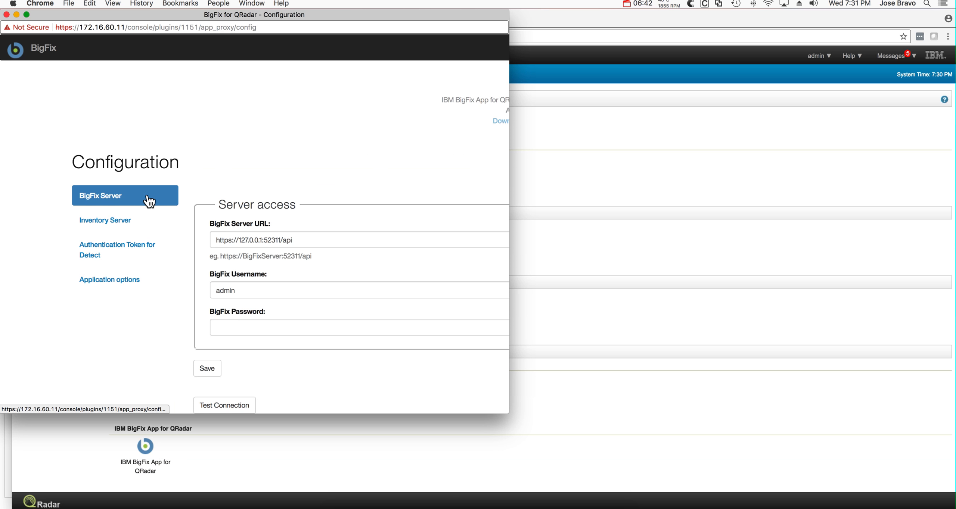
{"action": "left_click", "coordinate": [261, 239]}
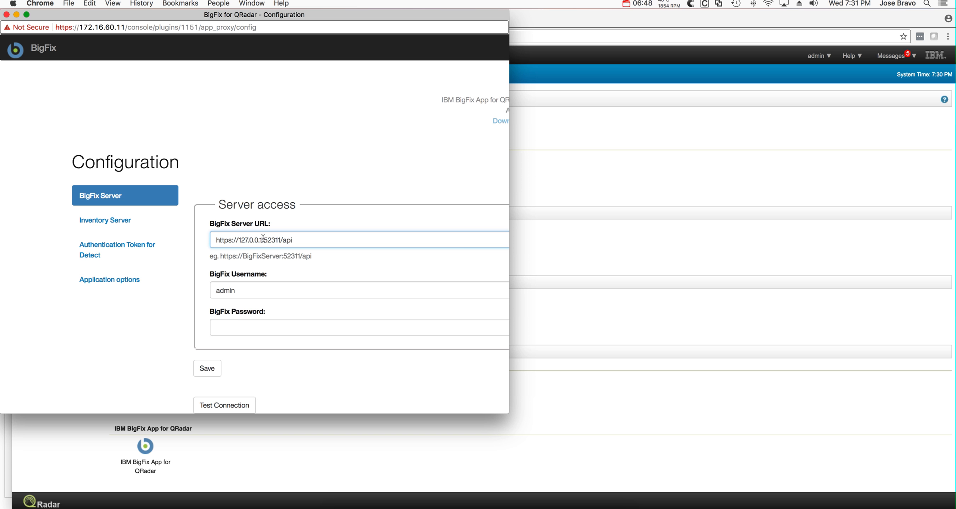
{"action": "left_click_drag", "start_coordinate": [262, 240], "coordinate": [240, 242]}
{"action": "key", "text": "BackSpace"}
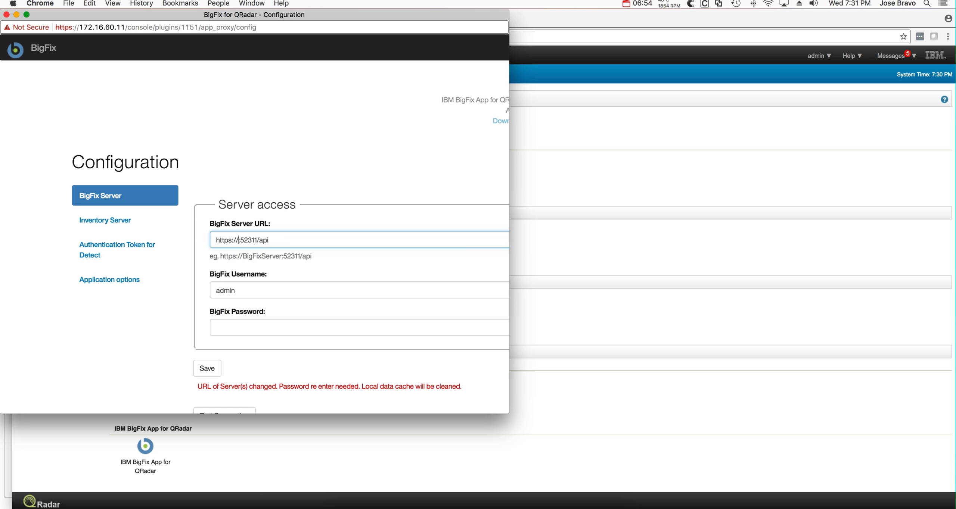
{"action": "type", "text": "172.16.60.180"}
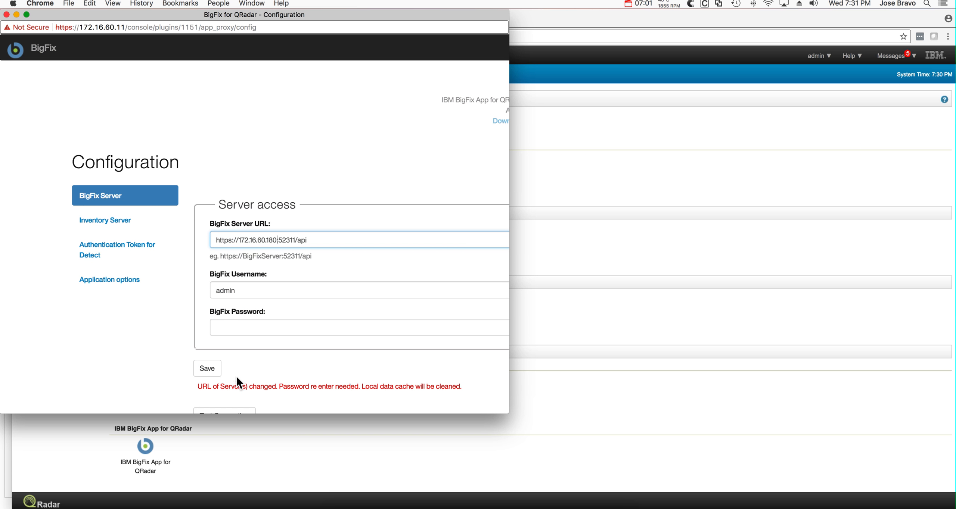
Step: Enter the BigFix password, test the BigFix Server connection, and save the configuration
{"action": "scroll", "coordinate": [239, 378], "scroll_direction": "down", "scroll_amount": 1}
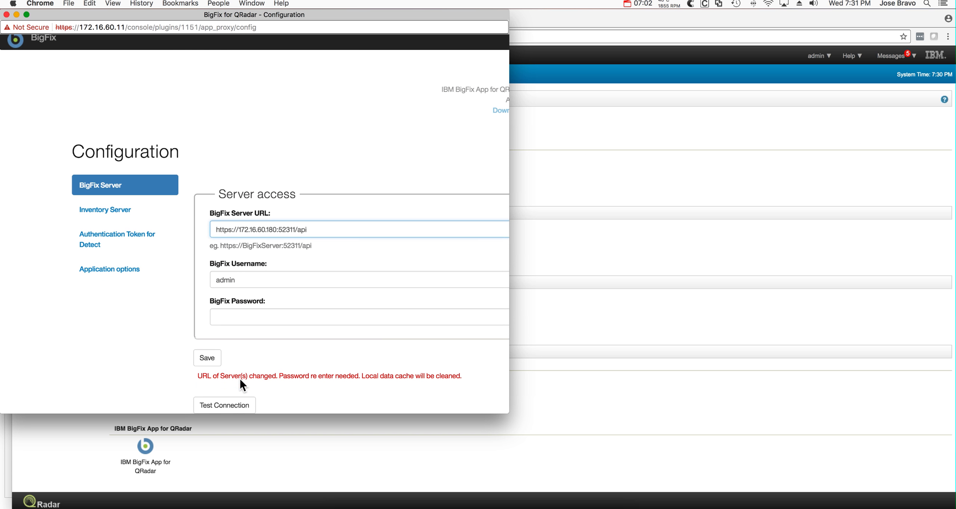
{"action": "left_click", "coordinate": [228, 316]}
{"action": "type", "text": "••"}
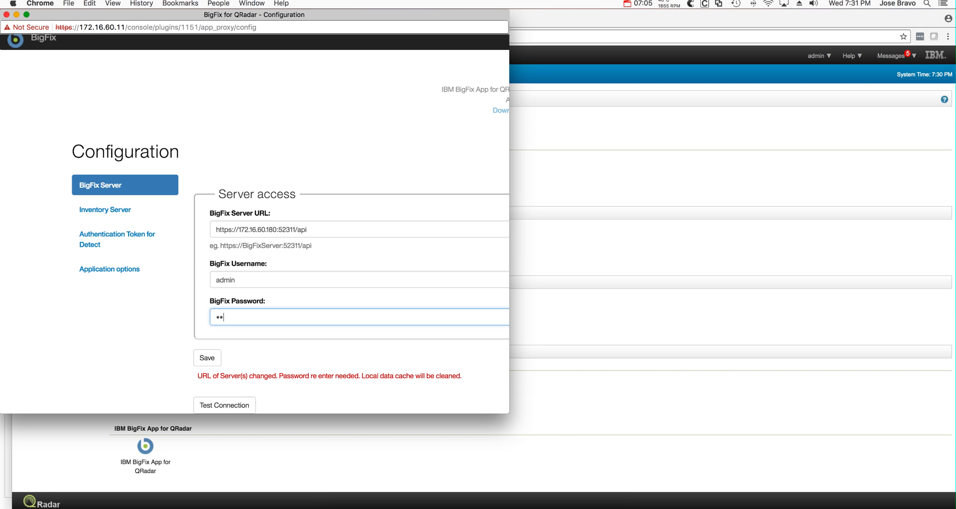
{"action": "type", "text": "••••"}
{"action": "left_click", "coordinate": [221, 406]}
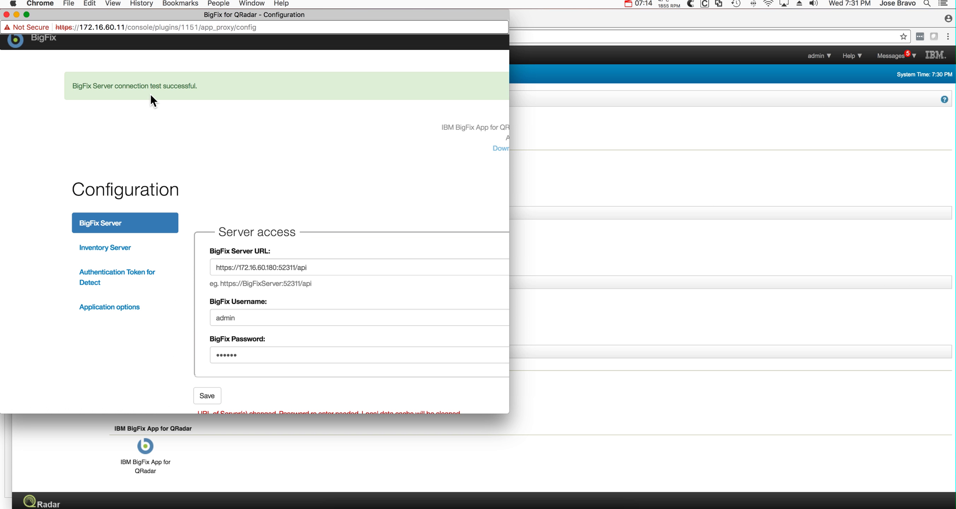
{"action": "left_click", "coordinate": [209, 397]}
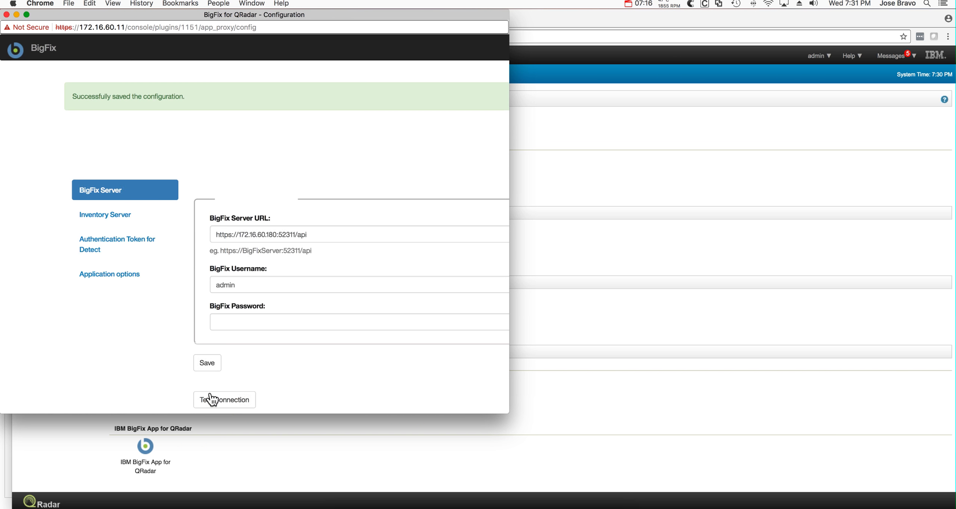
{"action": "left_click", "coordinate": [112, 264]}
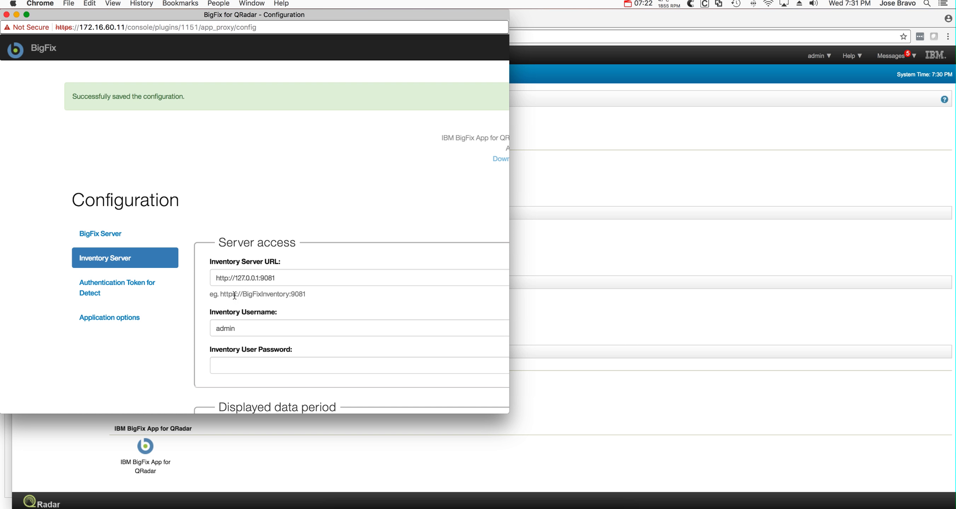
{"action": "left_click", "coordinate": [228, 280]}
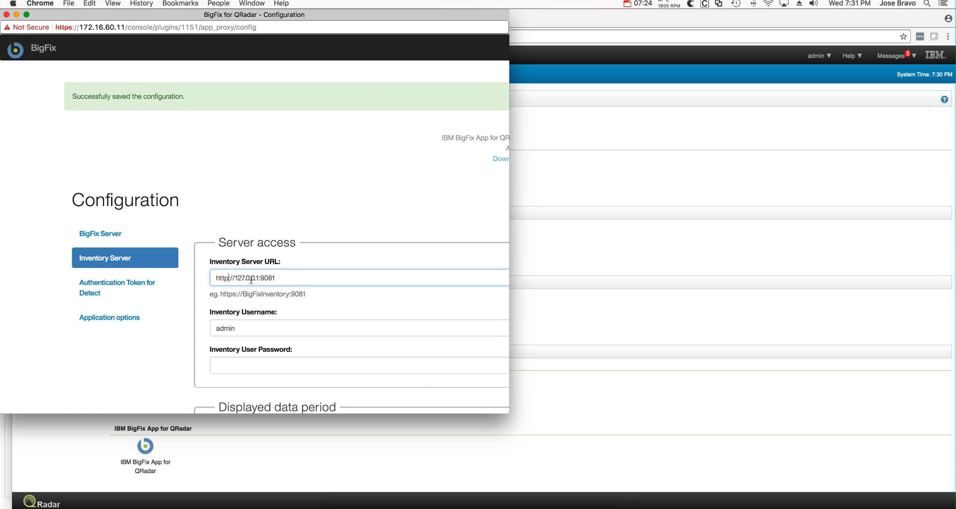
{"action": "type", "text": "s"}
{"action": "key", "text": "shift+Left"}
{"action": "type", "text": "172.16.60.180"}
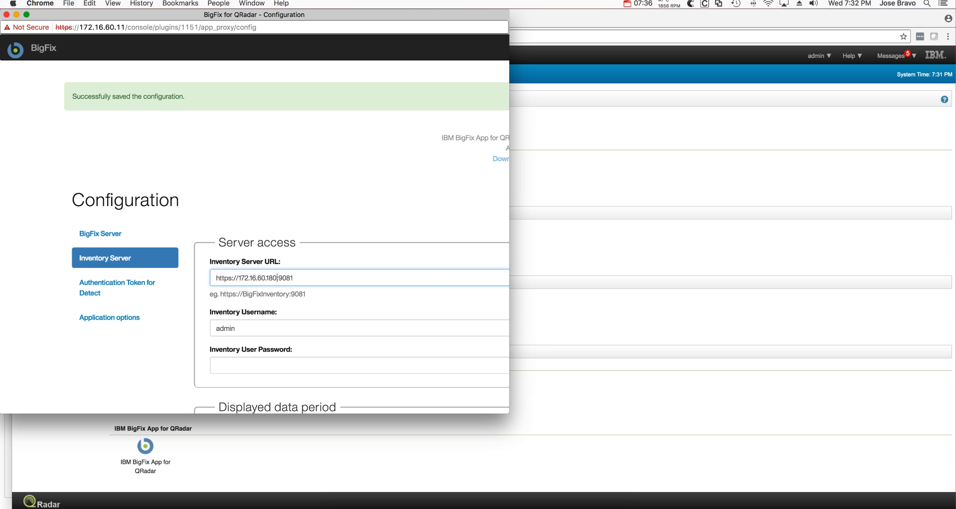
Step: Enter the Inventory user password, test the Inventory Server connection, then save the configuration and close its window
{"action": "left_click", "coordinate": [239, 365]}
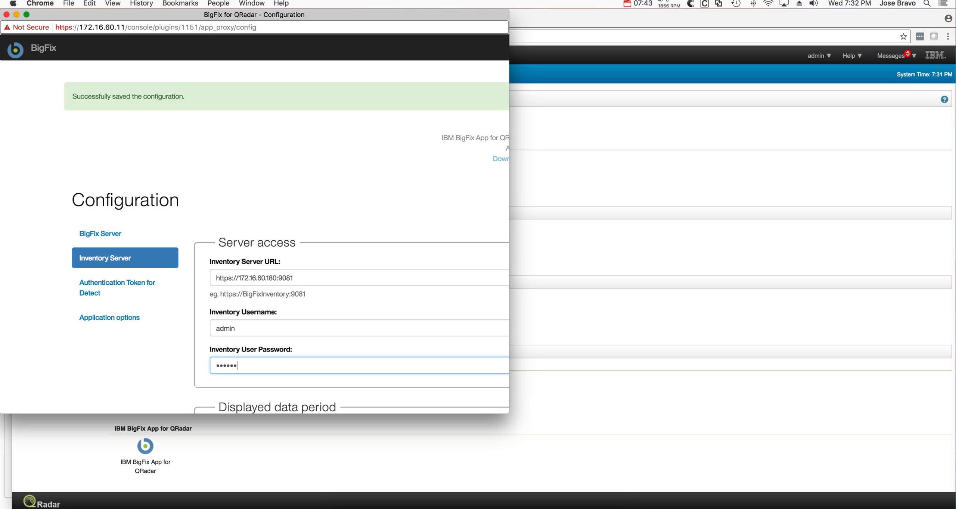
{"action": "type", "text": "•••"}
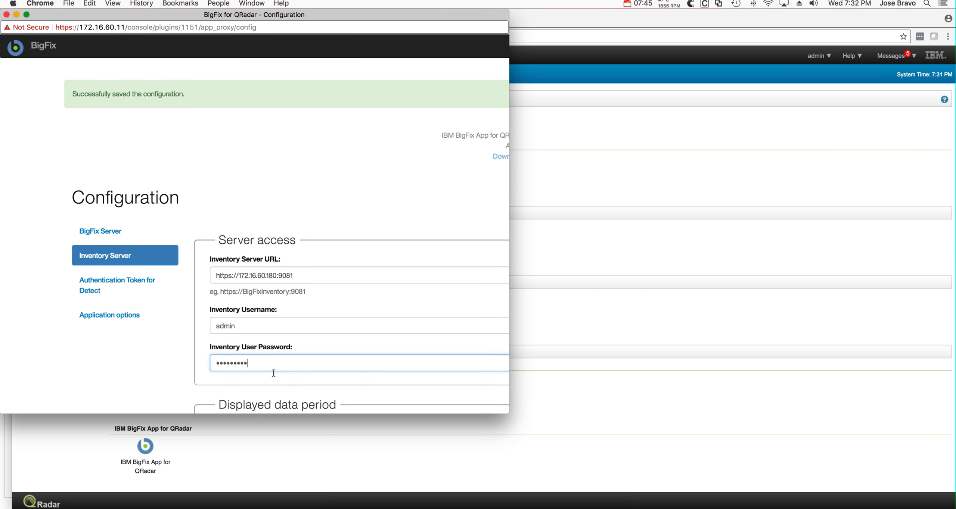
{"action": "scroll", "coordinate": [274, 373], "scroll_direction": "down", "scroll_amount": 5}
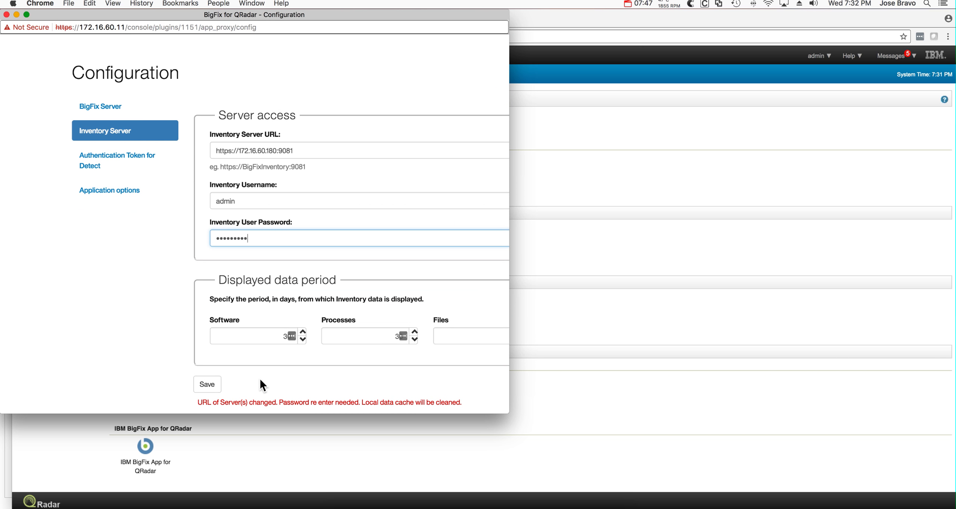
{"action": "scroll", "coordinate": [225, 393], "scroll_direction": "down", "scroll_amount": 1}
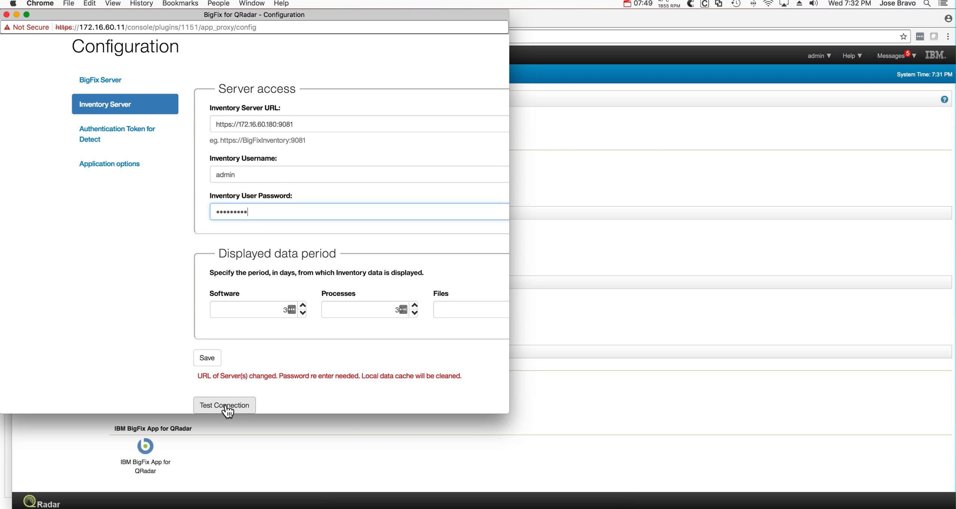
{"action": "left_click", "coordinate": [227, 407]}
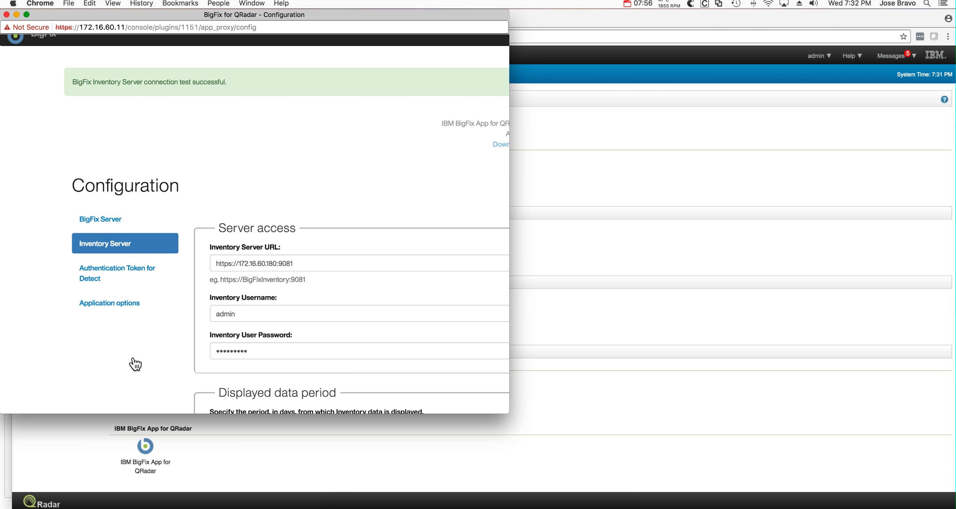
{"action": "scroll", "coordinate": [167, 290], "scroll_direction": "down", "scroll_amount": 5}
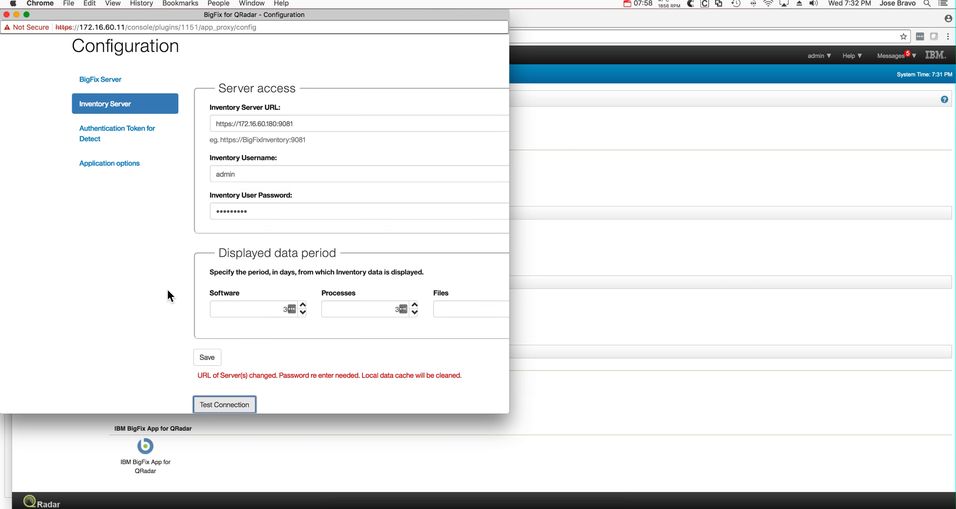
{"action": "left_click", "coordinate": [214, 359]}
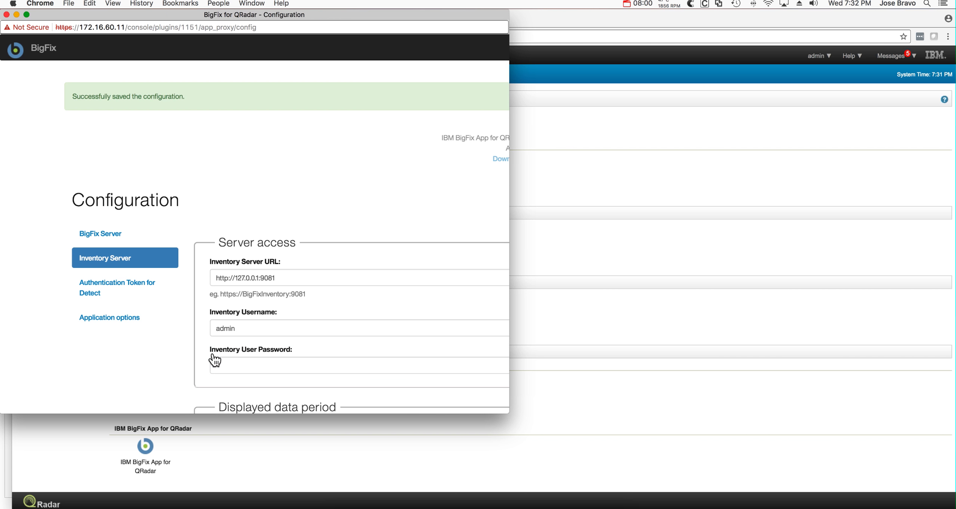
{"action": "left_click", "coordinate": [6, 15]}
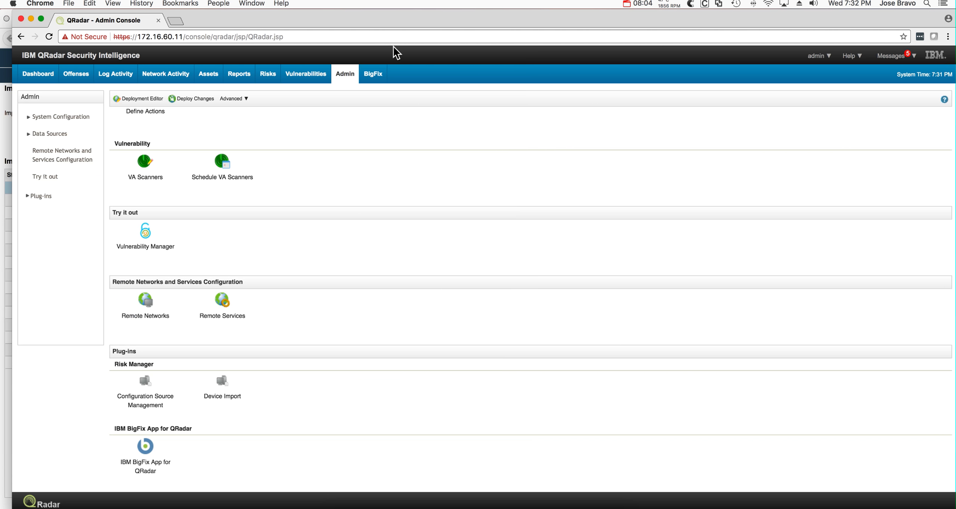
Step: Open the BigFix security data and drill down through the Windows endpoints to the WIN7 endpoint
{"action": "left_click", "coordinate": [372, 77]}
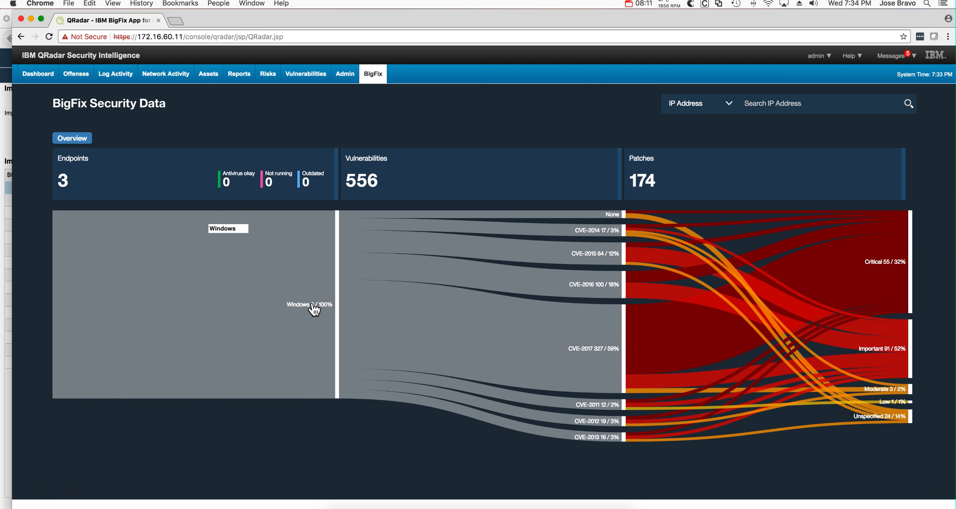
{"action": "left_click", "coordinate": [313, 306]}
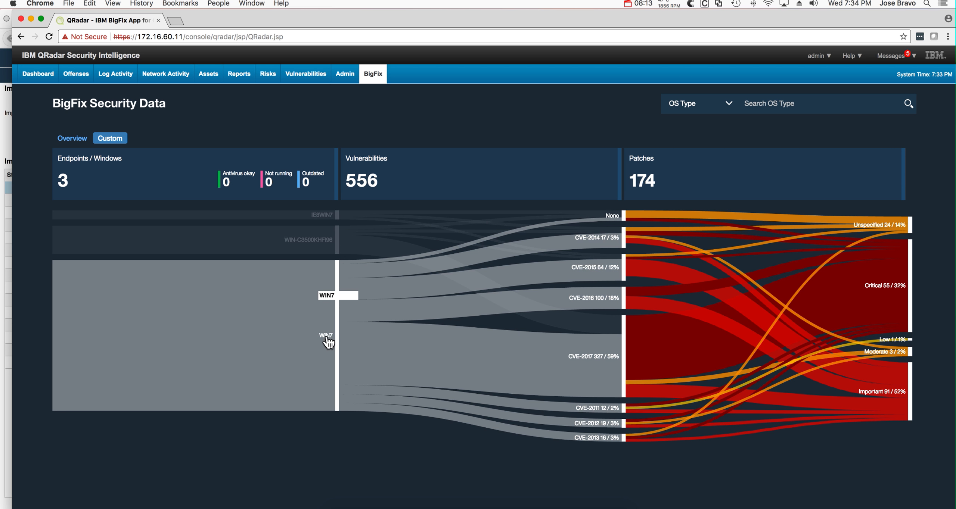
{"action": "left_click", "coordinate": [328, 336]}
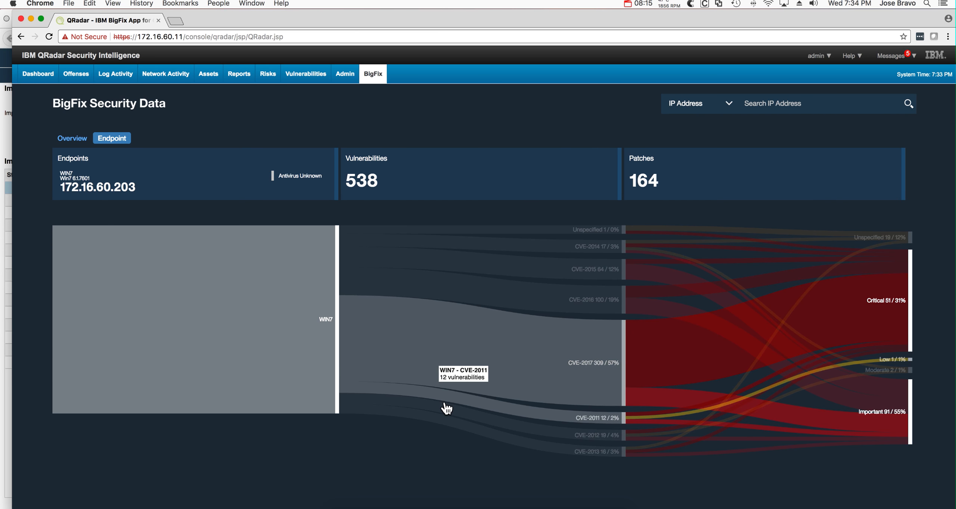
Step: Review the WIN7 endpoint's details, including its patches, discovered software, and discovered files with their SHA-256 and MD5 hashes
{"action": "scroll", "coordinate": [374, 458], "scroll_direction": "down", "scroll_amount": 8}
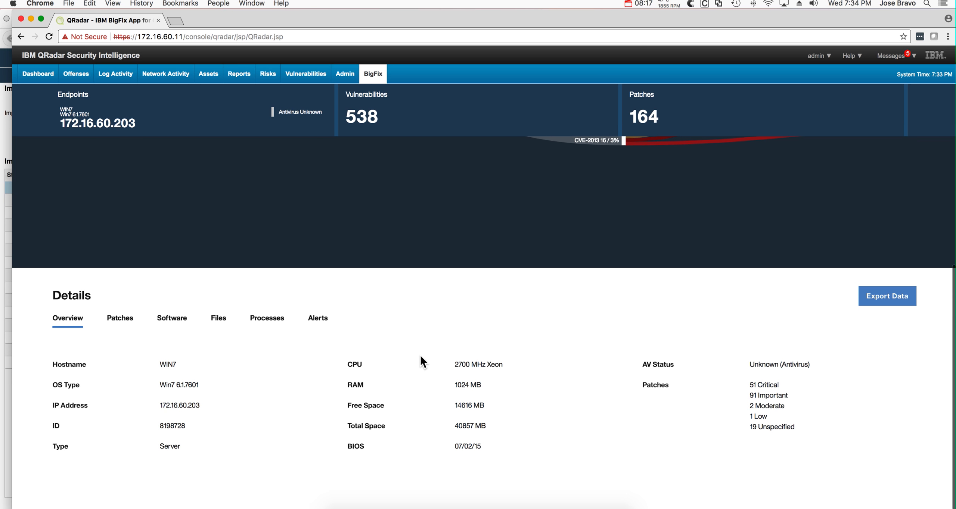
{"action": "left_click", "coordinate": [121, 324]}
{"action": "left_click", "coordinate": [173, 322]}
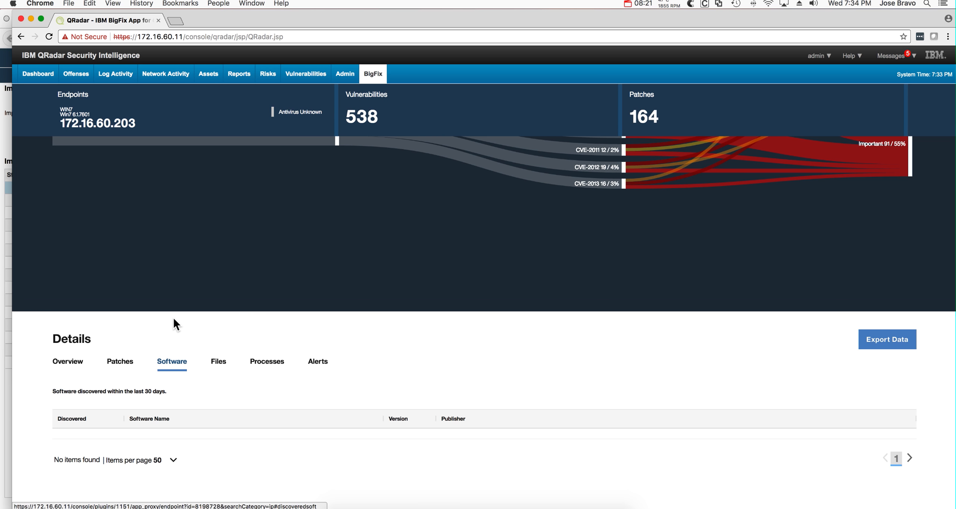
{"action": "left_click", "coordinate": [219, 366]}
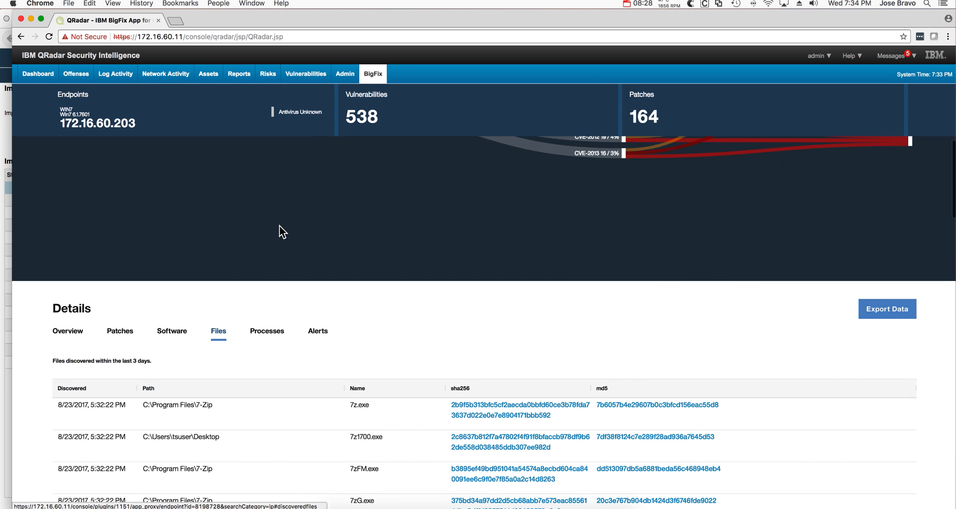
{"action": "scroll", "coordinate": [280, 226], "scroll_direction": "up", "scroll_amount": 10}
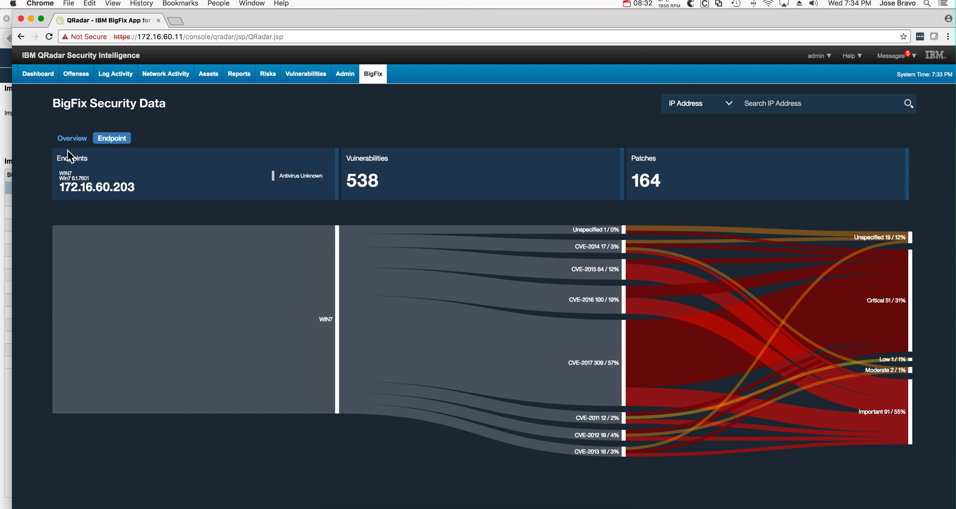
Step: Return to the overview, drill down through Windows to the IE8WIN7 endpoint, and review its discovered files and hashes
{"action": "left_click", "coordinate": [74, 139]}
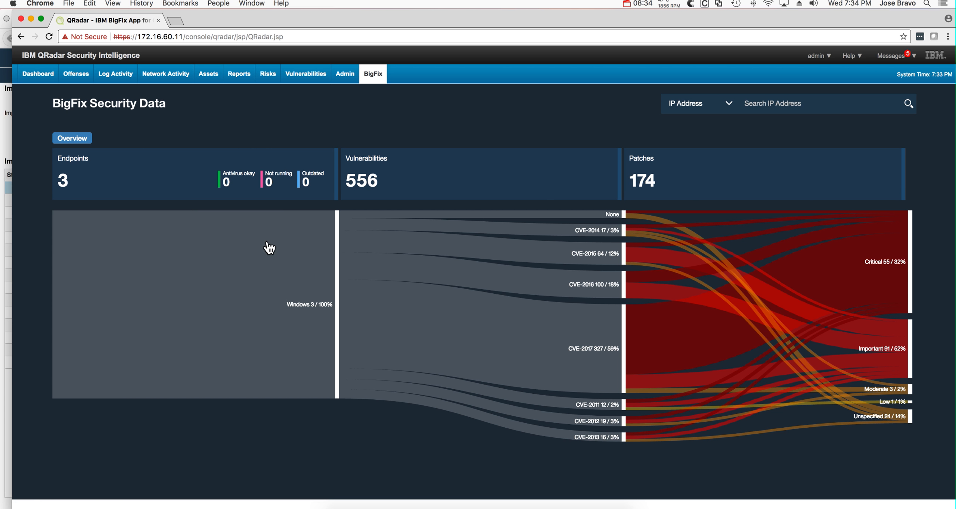
{"action": "left_click", "coordinate": [306, 313]}
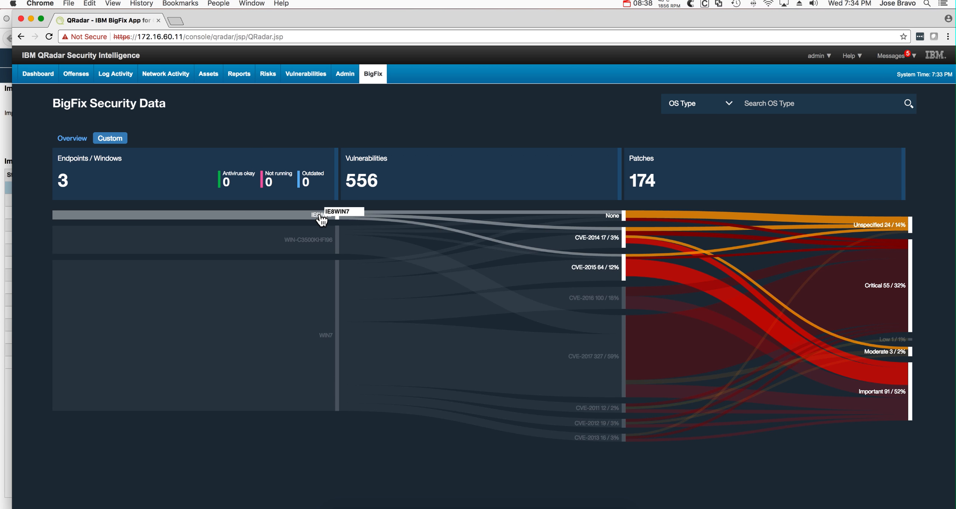
{"action": "left_click", "coordinate": [321, 217]}
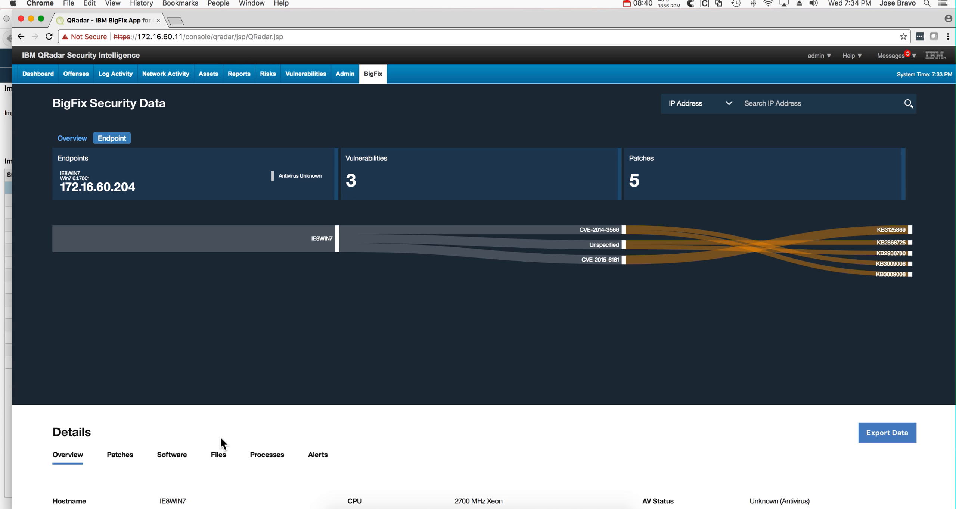
{"action": "left_click", "coordinate": [219, 454]}
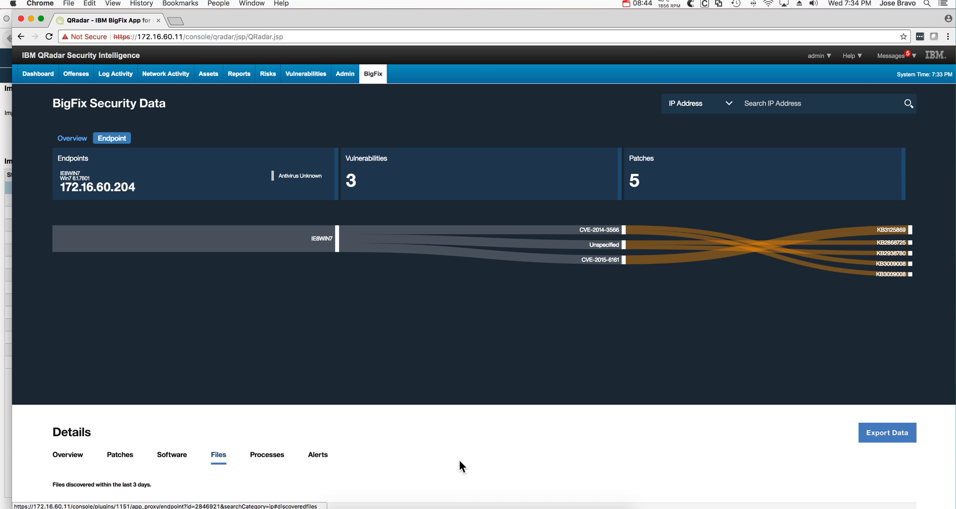
{"action": "scroll", "coordinate": [460, 460], "scroll_direction": "down", "scroll_amount": 5}
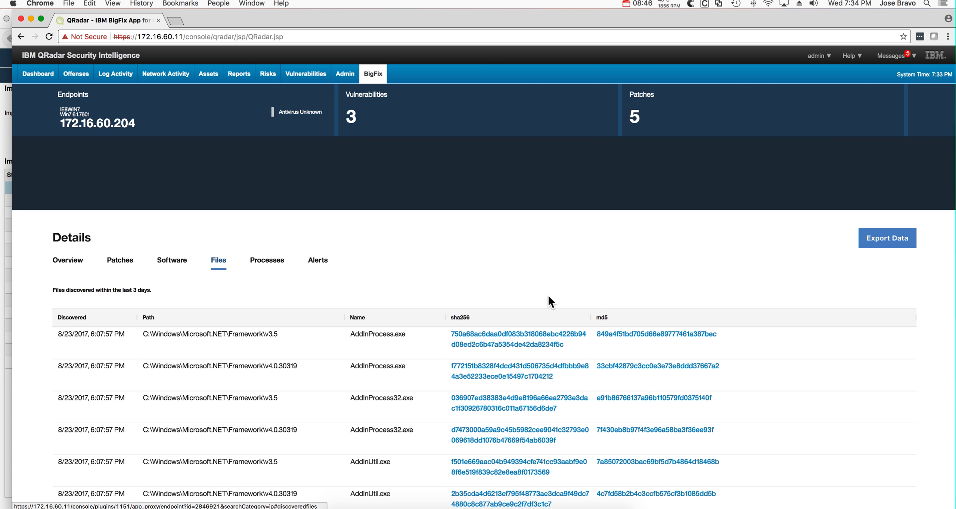
{"action": "scroll", "coordinate": [542, 316], "scroll_direction": "up", "scroll_amount": 5}
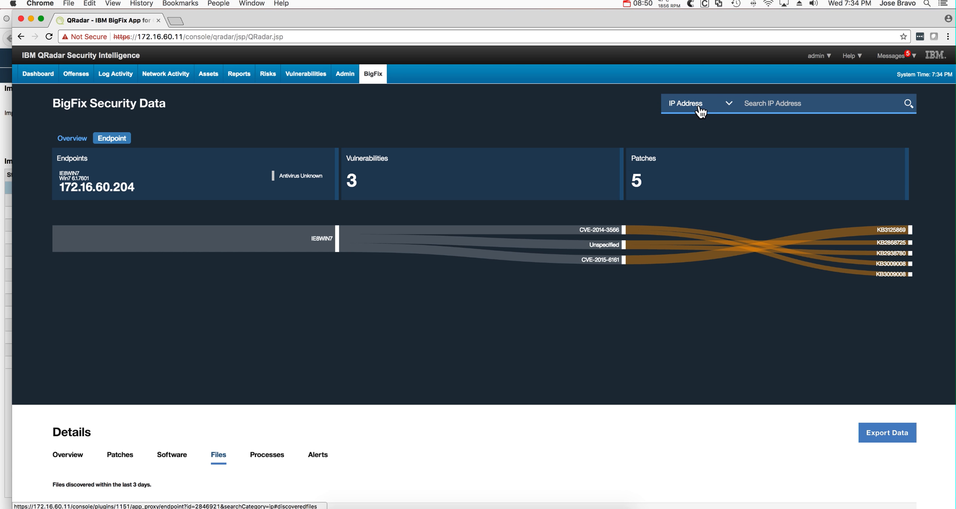
Step: Copy the SHA-256 hash of AddInProcess.exe in Framework\v4.0.30319 and search the BigFix security data by that hash
{"action": "scroll", "coordinate": [538, 431], "scroll_direction": "down", "scroll_amount": 3}
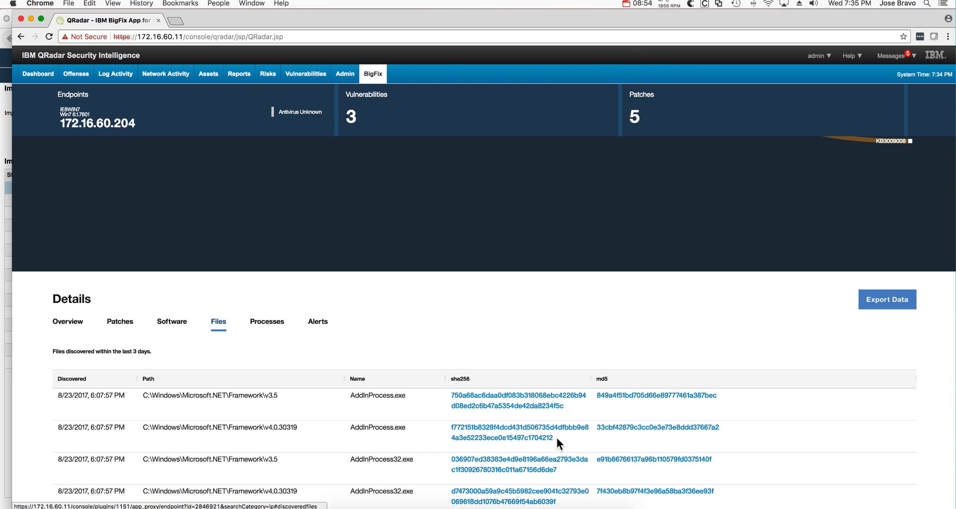
{"action": "left_click_drag", "start_coordinate": [557, 438], "coordinate": [449, 425]}
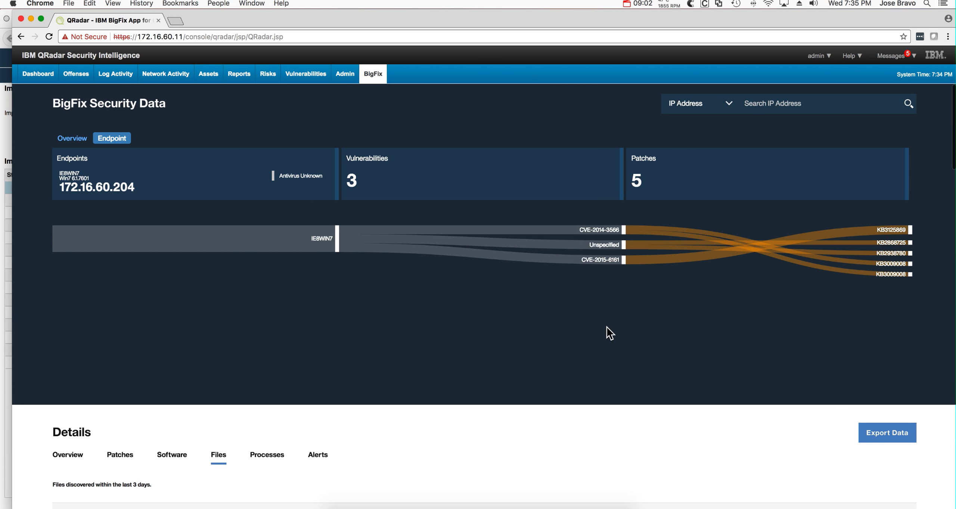
{"action": "left_click", "coordinate": [729, 107]}
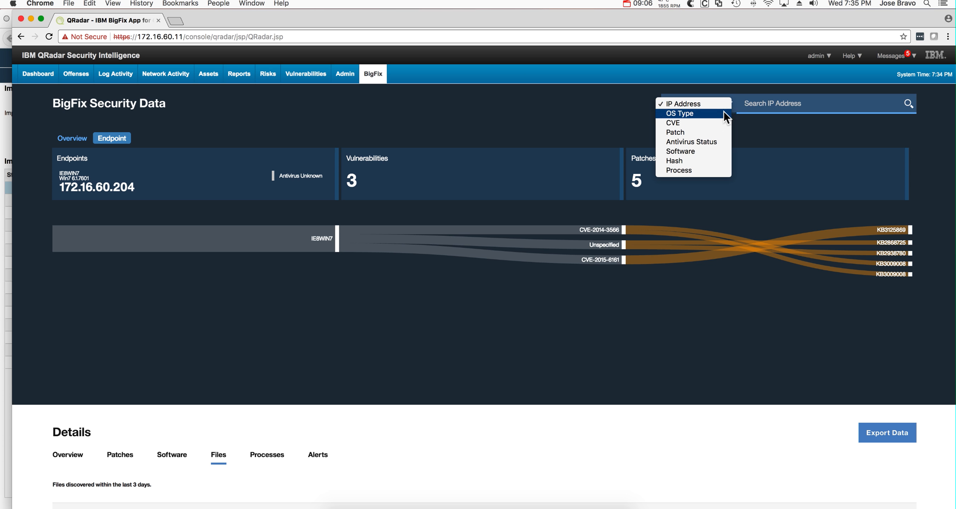
{"action": "left_click", "coordinate": [696, 165]}
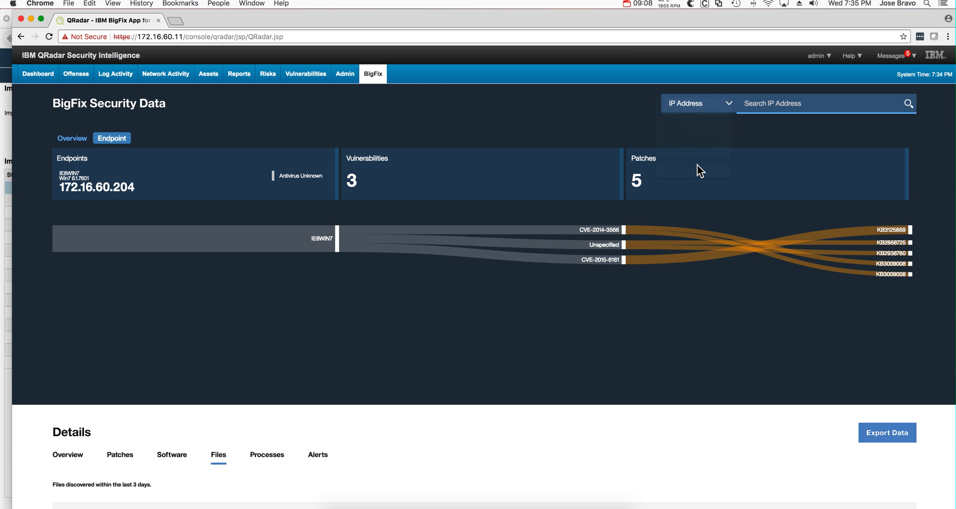
{"action": "left_click", "coordinate": [764, 108]}
{"action": "key", "text": "super+v"}
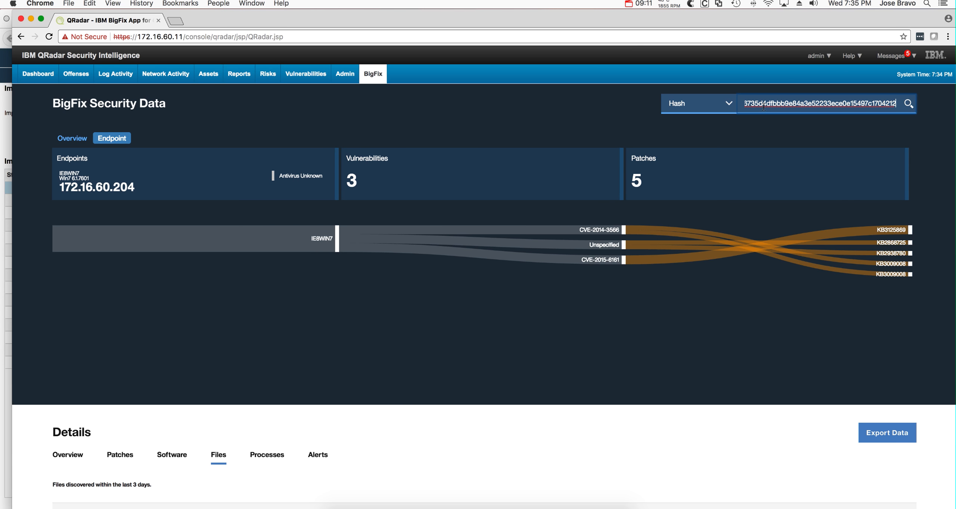
{"action": "left_click", "coordinate": [908, 106]}
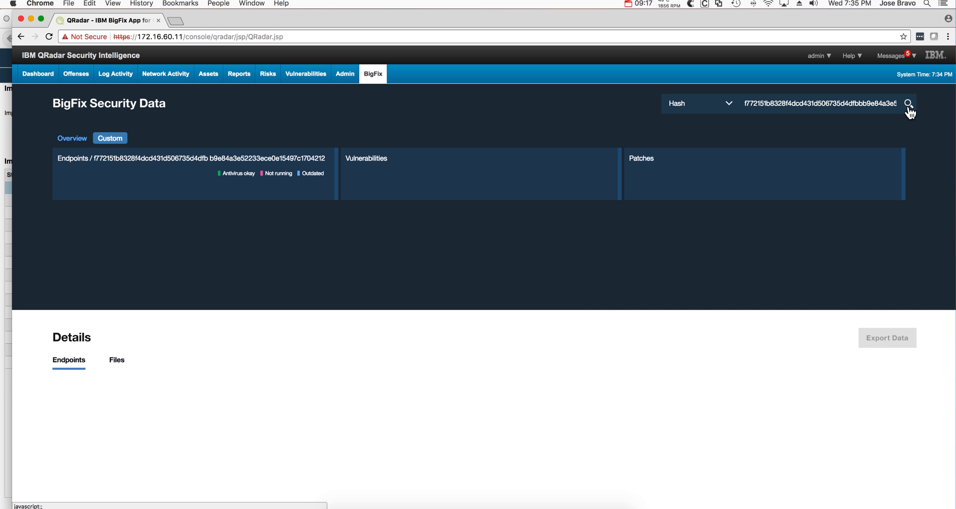
{"action": "scroll", "coordinate": [447, 443], "scroll_direction": "down", "scroll_amount": 2}
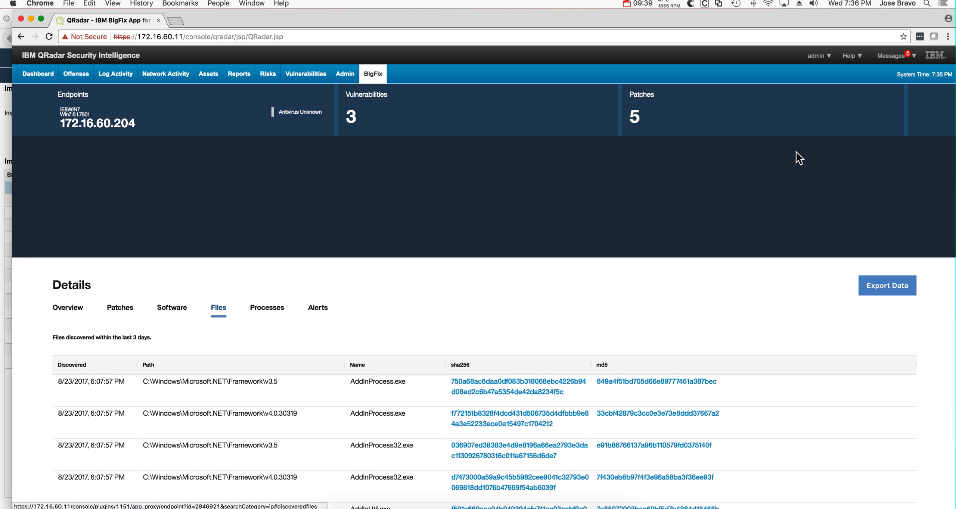
Step: Open the list of search criteria for the BigFix security data from the IE8WIN7 endpoint view
{"action": "scroll", "coordinate": [803, 156], "scroll_direction": "up", "scroll_amount": 3}
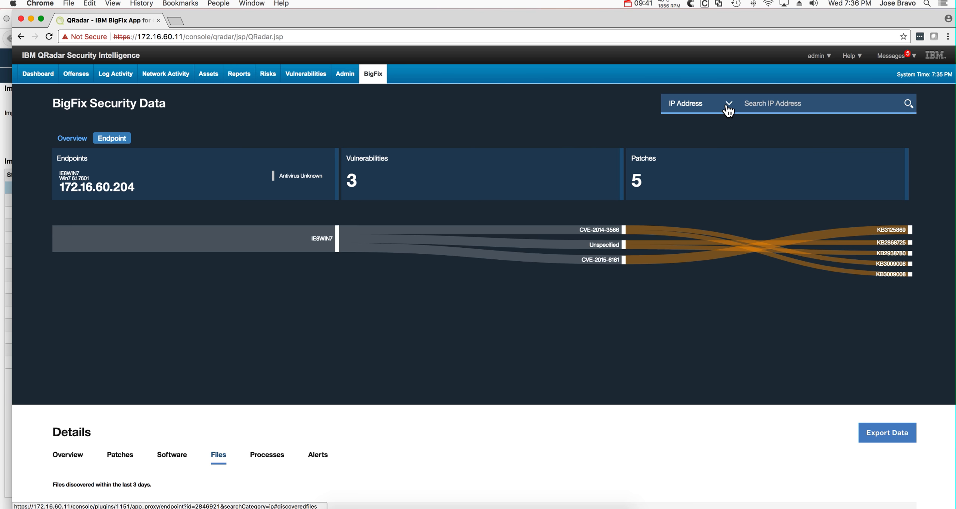
{"action": "left_click", "coordinate": [668, 108]}
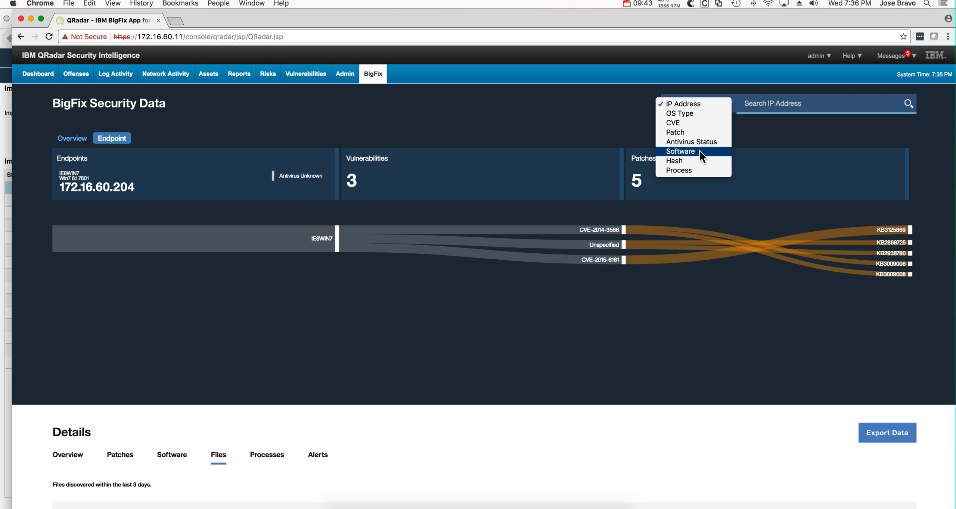